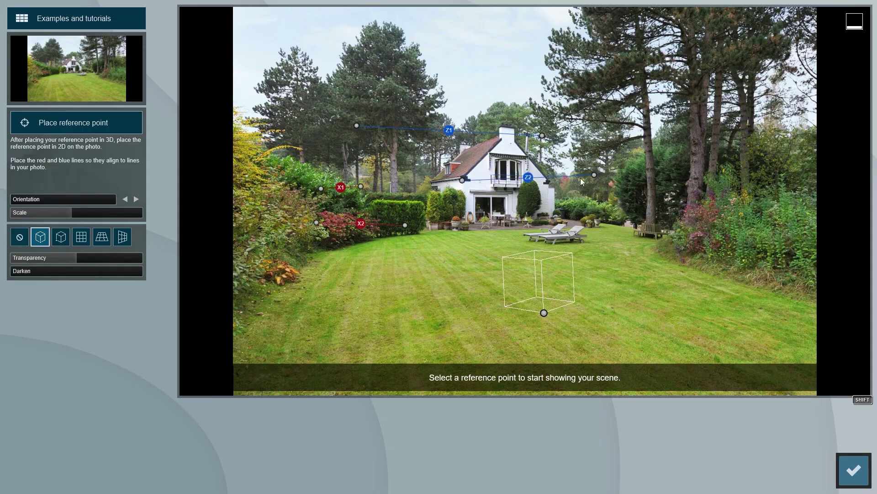
- Align the Z1/Z2 lines with the roof and chimney, anchor on the lawn, and scale to 0.35x
left_click_drag(542, 136, 515, 128)
left_click_drag(357, 125, 501, 128)
left_click_drag(32, 212, 248, 237)
left_click_drag(374, 239, 351, 229)
left_click_drag(32, 212, 13, 220)
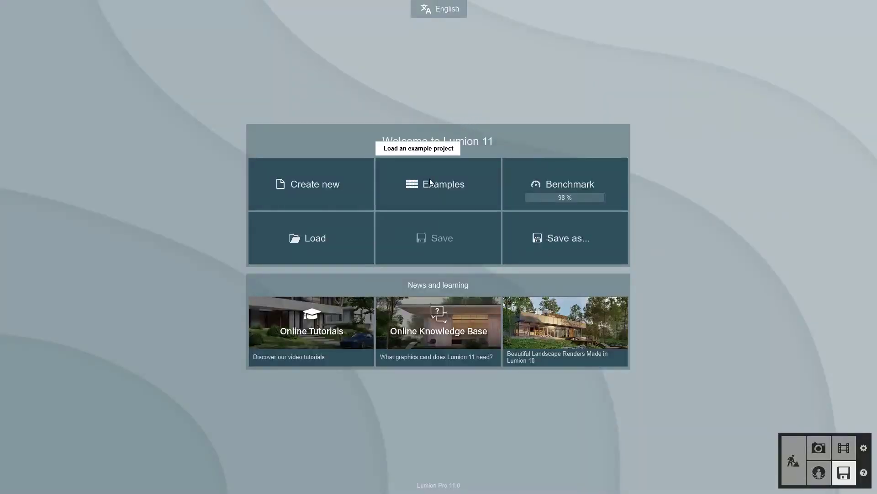
- Open the modern house scene from the Examples projects
left_click(429, 182)
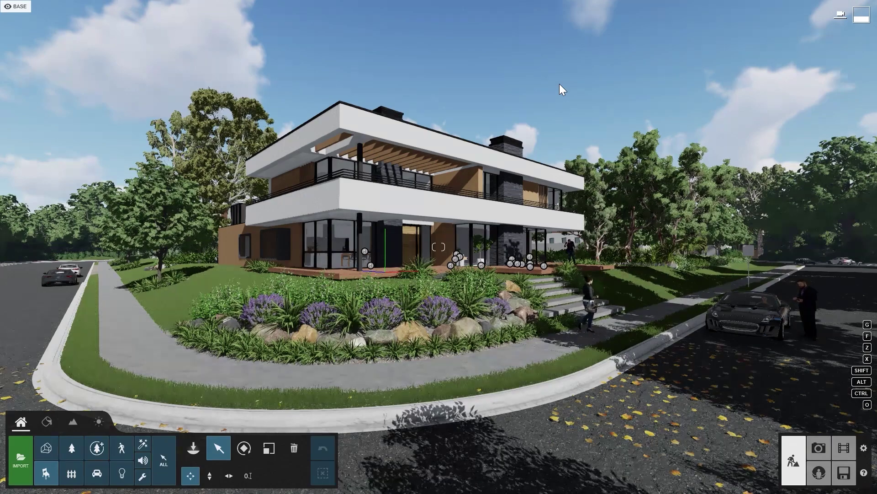
- Hide the ENTOURAGE HOUSES, FOLIAGE and CARS & PEOPLE layers and switch to Photo mode
mouse_move(61, 32)
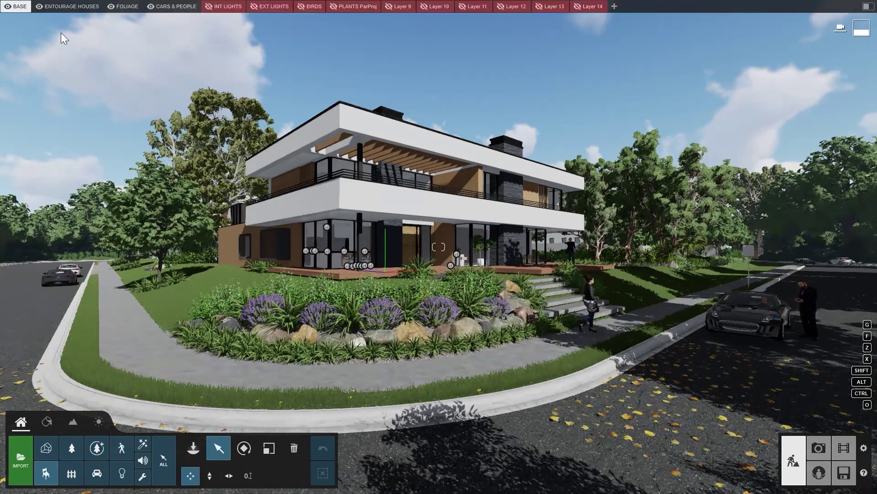
left_click(38, 7)
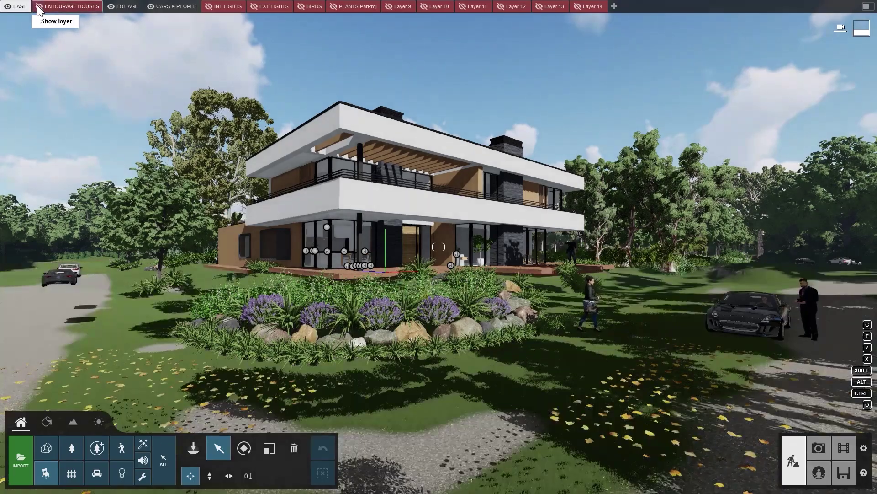
left_click(115, 9)
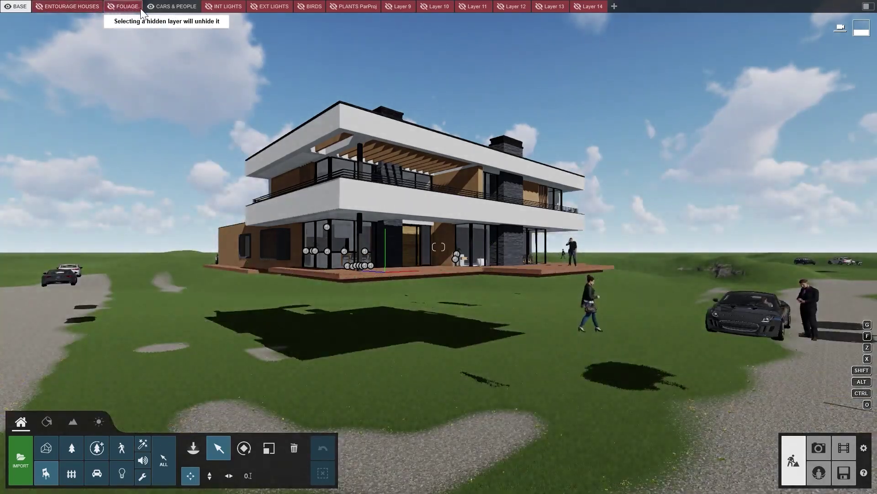
left_click(151, 7)
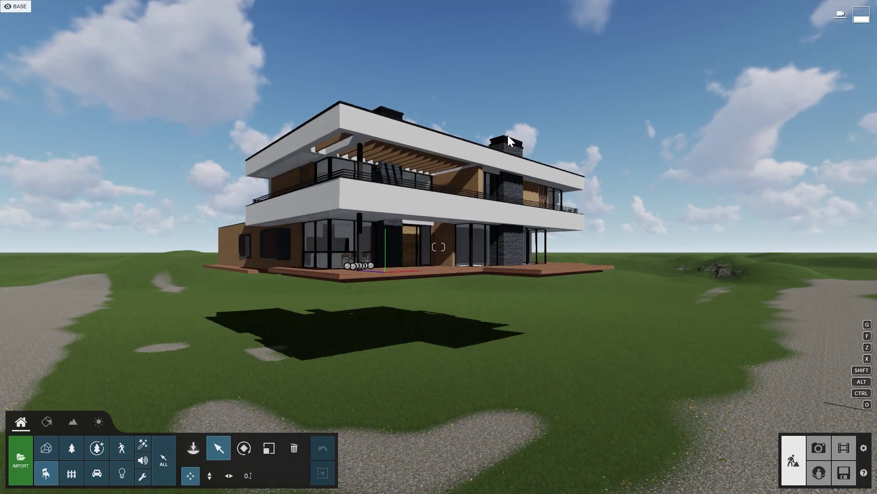
left_click(818, 448)
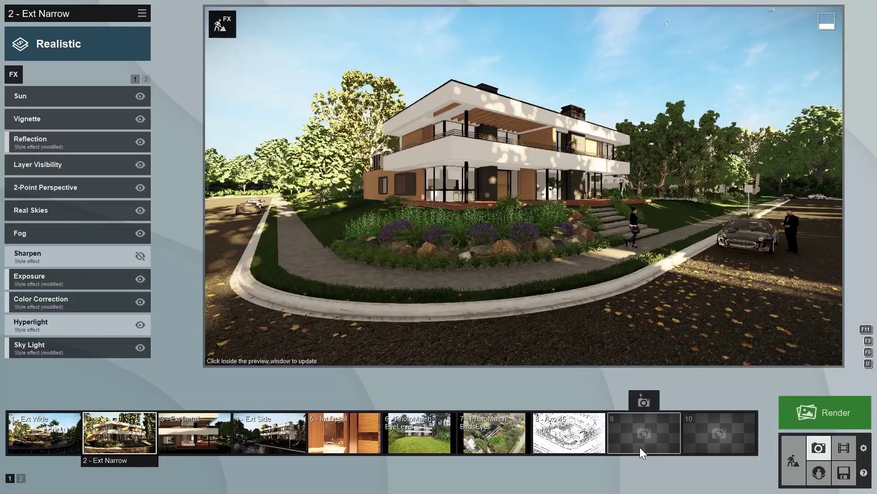
- Store the view as camera 9 - Photo and add a Photo Matching effect, editing it
left_click(643, 402)
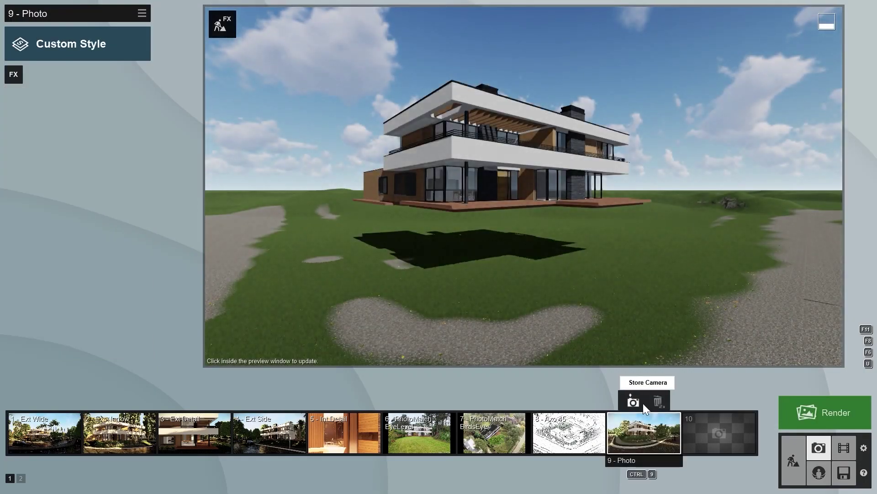
mouse_move(556, 347)
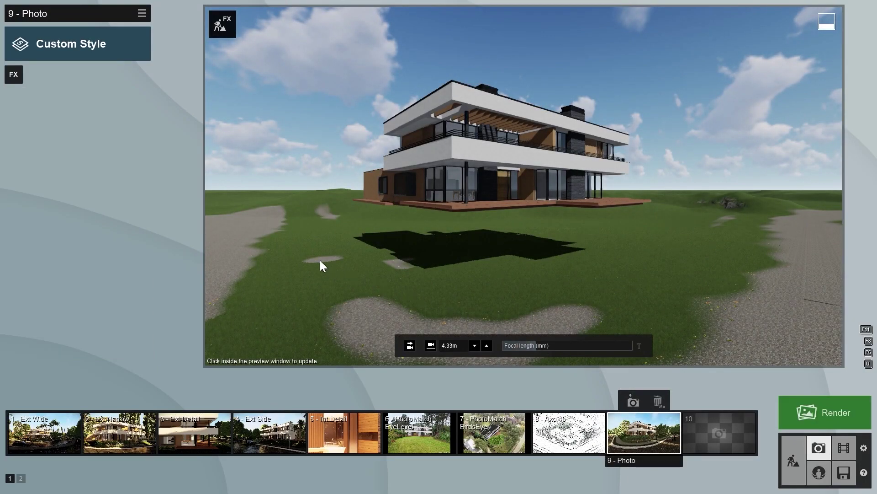
left_click(14, 75)
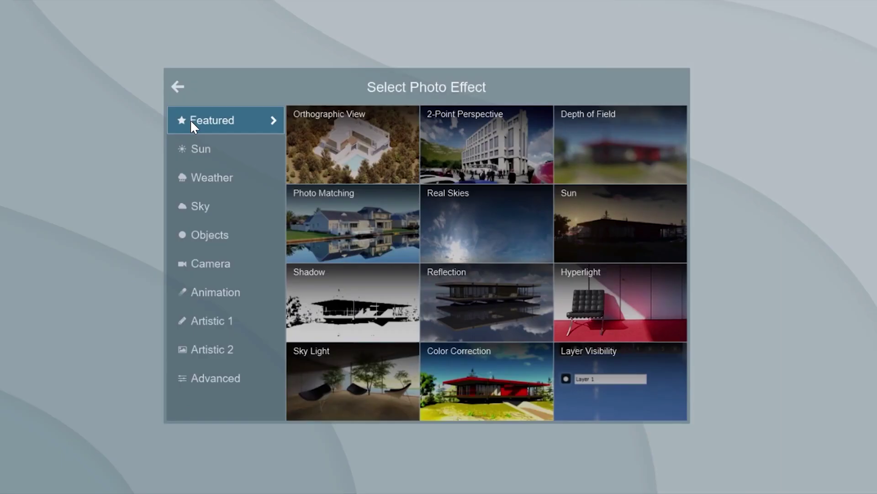
left_click(320, 208)
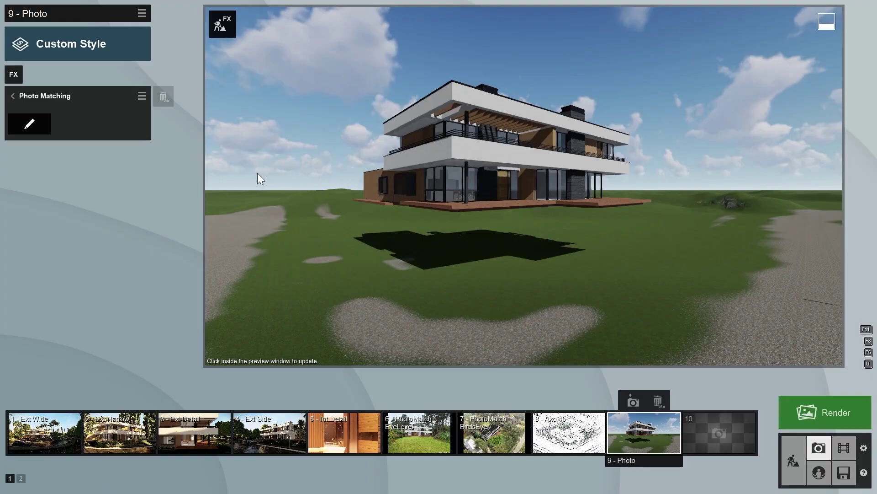
left_click(30, 125)
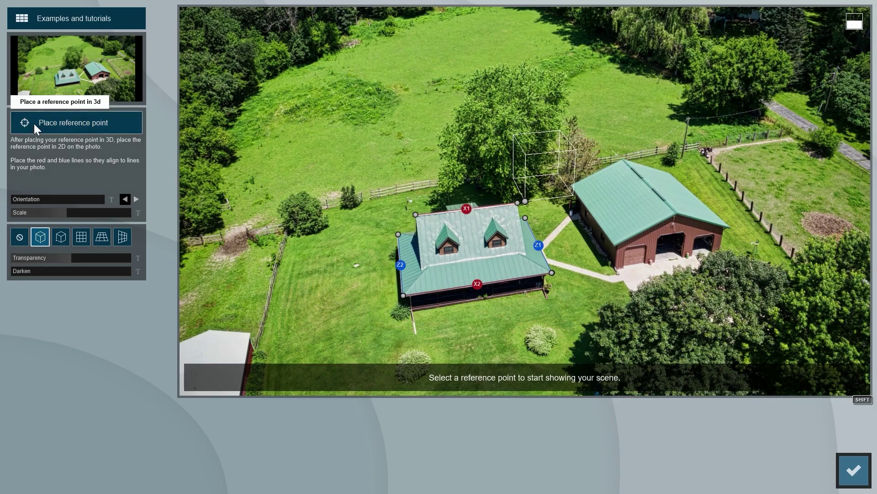
- Preview the canal-house and brick-house example photos, then settle on the canal-house example
left_click(54, 18)
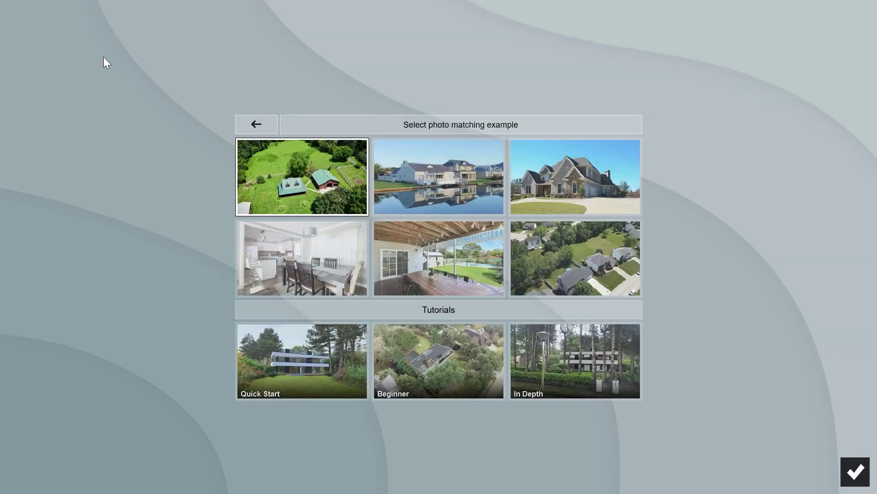
left_click(409, 172)
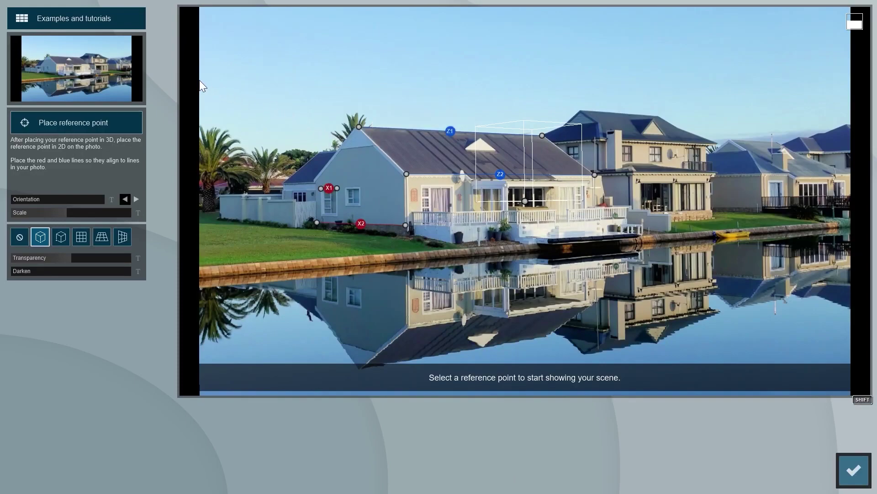
left_click(82, 17)
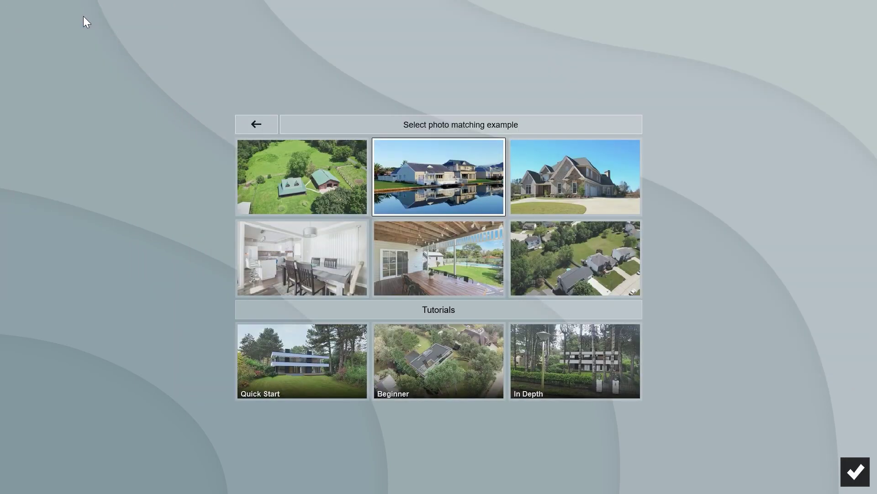
left_click(546, 175)
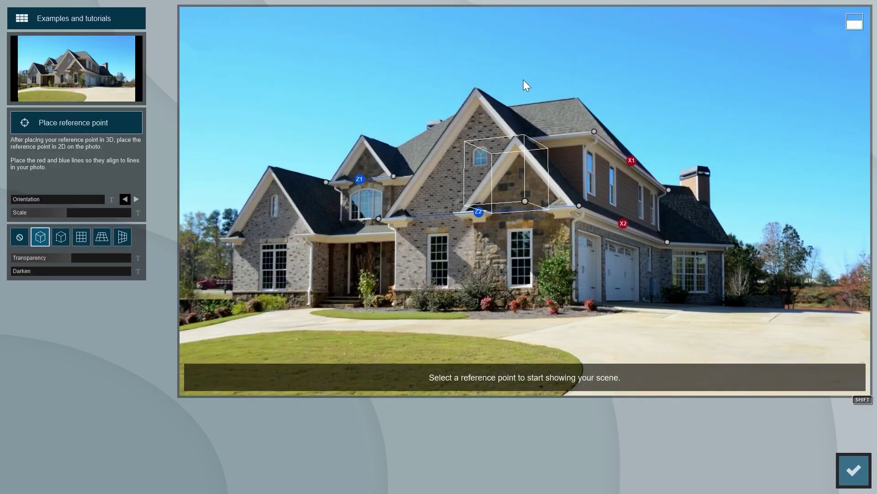
left_click(94, 21)
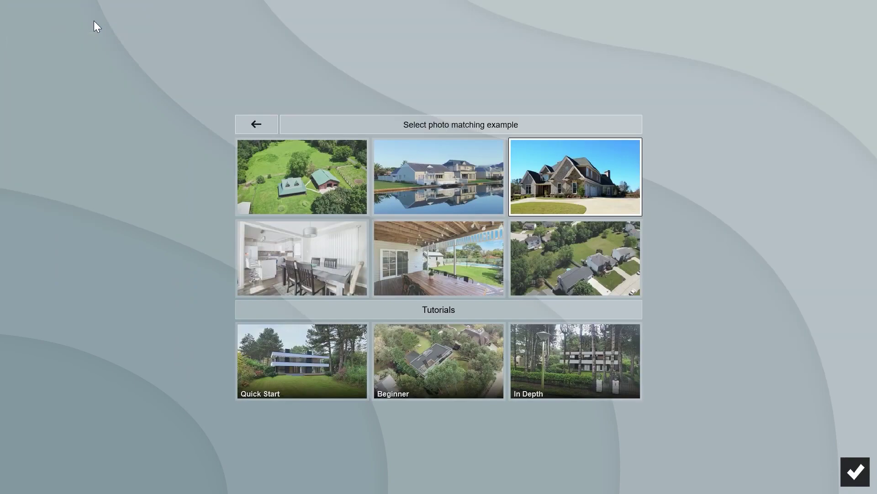
left_click(418, 170)
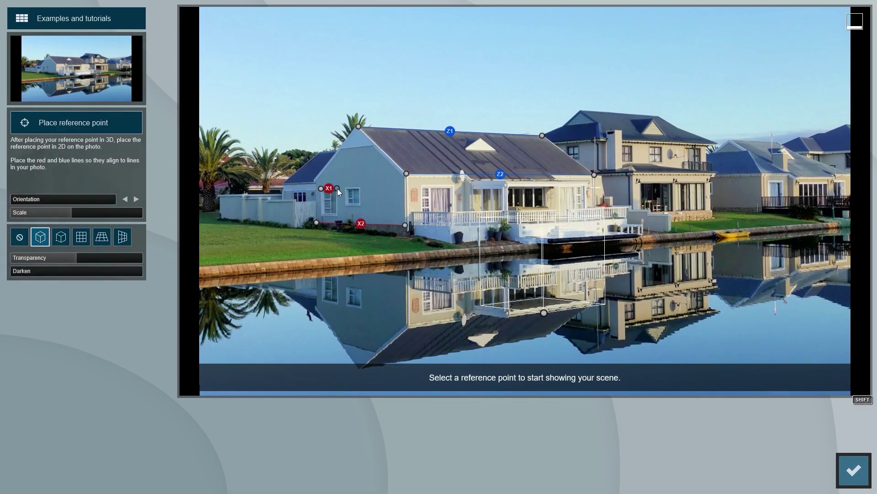
- Realign the X1 line along the wall and Z1 onto the roof edge, and move the reference point into the reflection
mouse_move(337, 189)
left_mouse_down()
mouse_move(366, 179)
mouse_move(369, 202)
mouse_move(372, 186)
mouse_move(362, 187)
left_mouse_up()
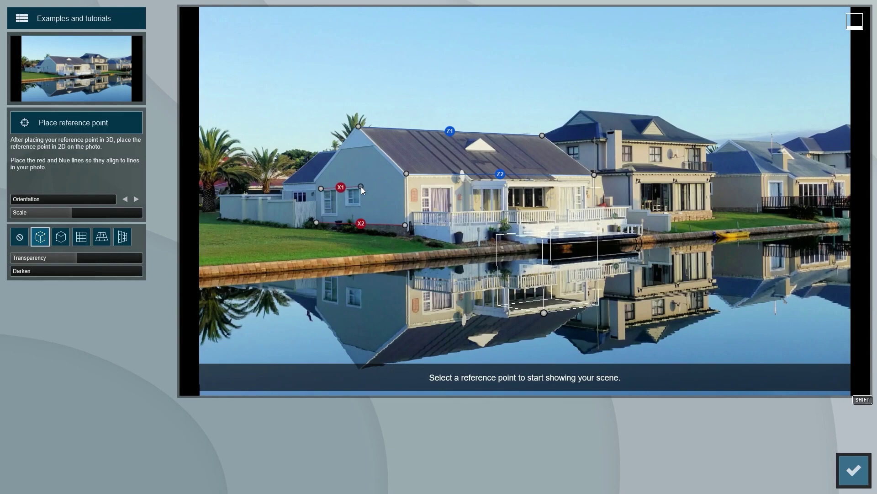
mouse_move(358, 126)
left_mouse_down()
mouse_move(358, 118)
mouse_move(352, 141)
mouse_move(357, 126)
left_mouse_up()
left_click_drag(361, 186, 337, 187)
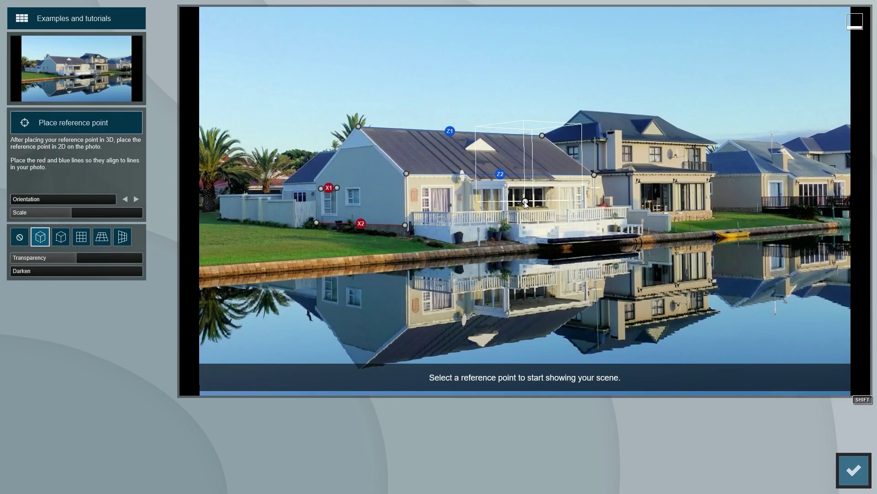
left_click_drag(524, 201, 539, 307)
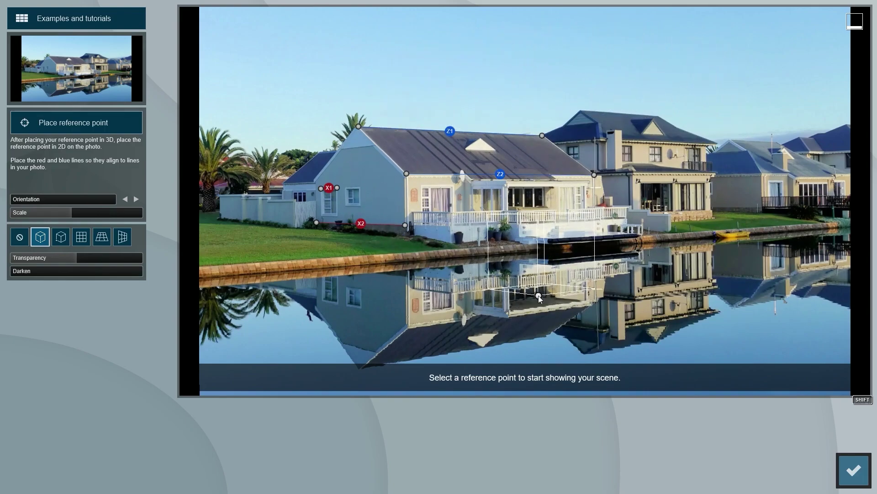
- Try the YZ-plane and ground grids, raise the ground grid, then return to the wireframe box
left_click(82, 237)
left_click(102, 236)
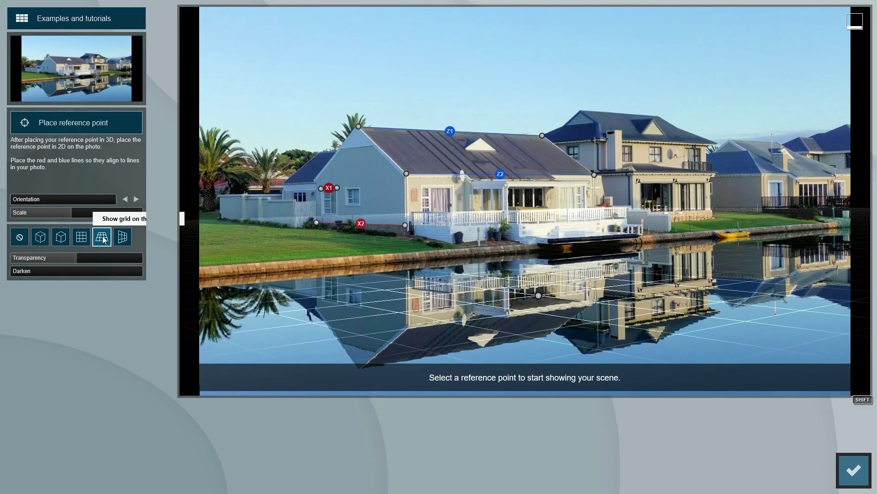
left_click_drag(539, 296, 544, 315)
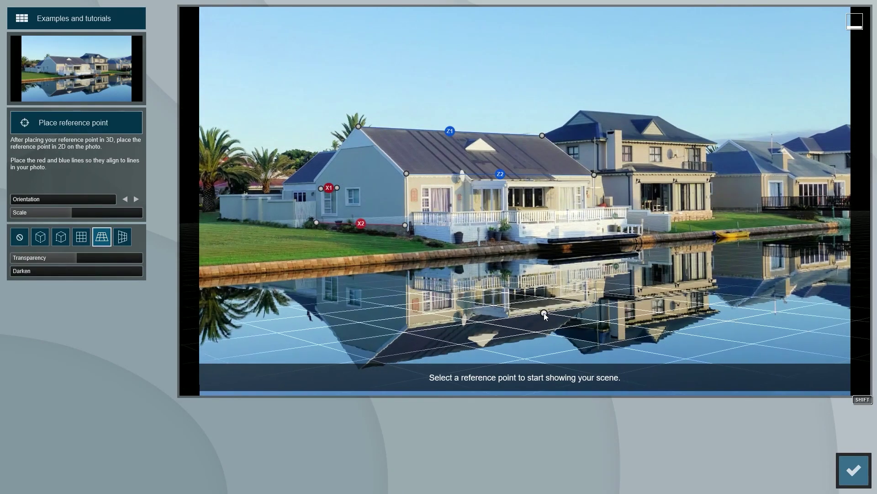
left_click(40, 237)
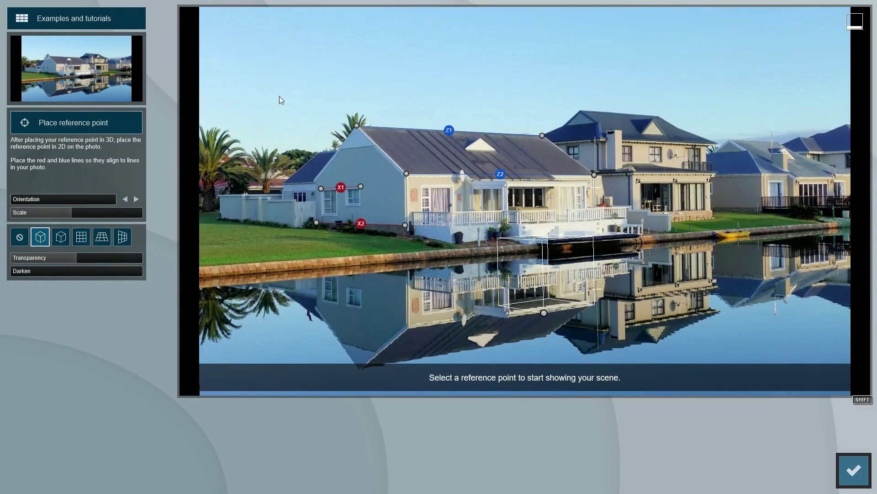
- Replace the background with the garden photo 709_2160.jpg
left_click(76, 72)
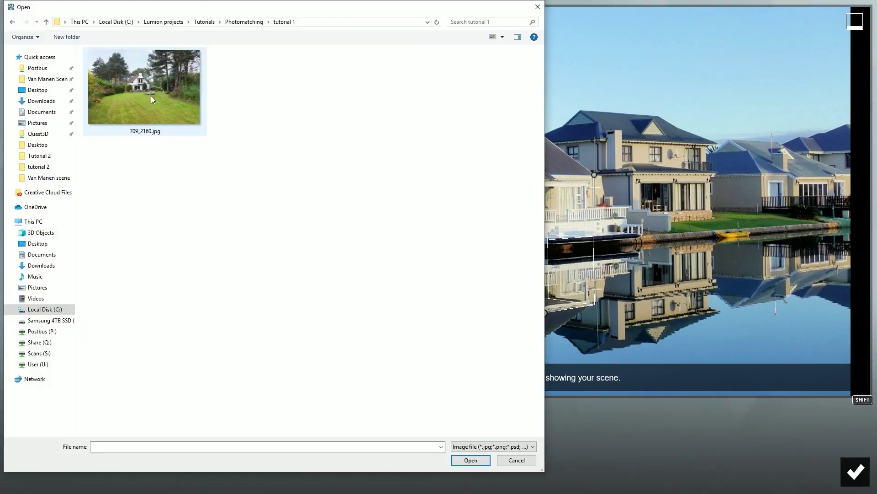
left_click(151, 95)
double_click(151, 95)
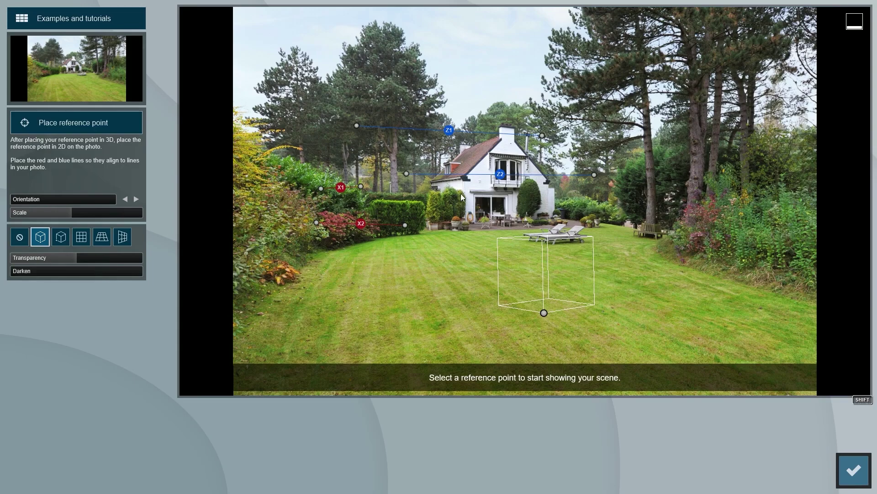
- Align the Z2 line with the house eave and Z1 with the roofline near the chimney
left_click_drag(406, 175, 462, 181)
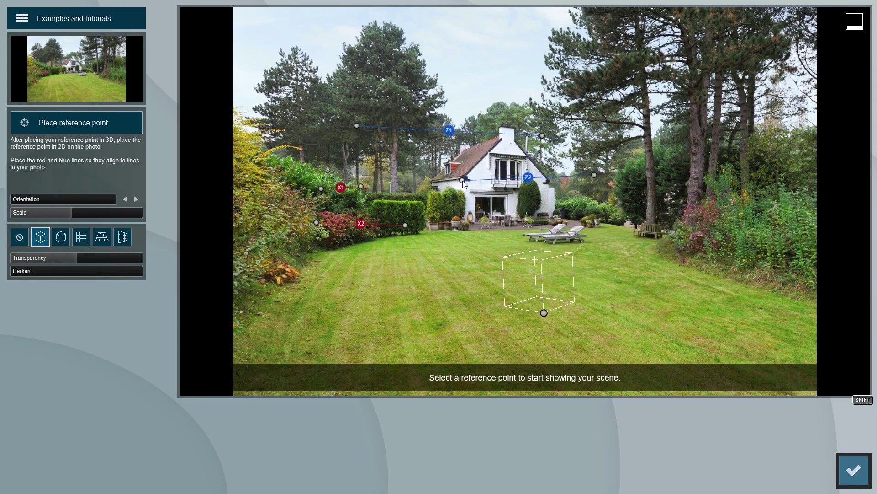
left_click_drag(595, 174, 547, 184)
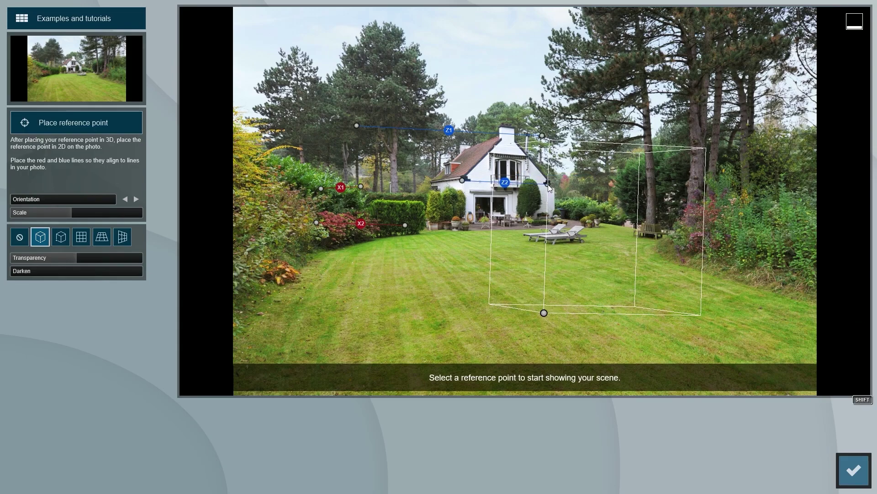
left_click_drag(544, 136, 516, 132)
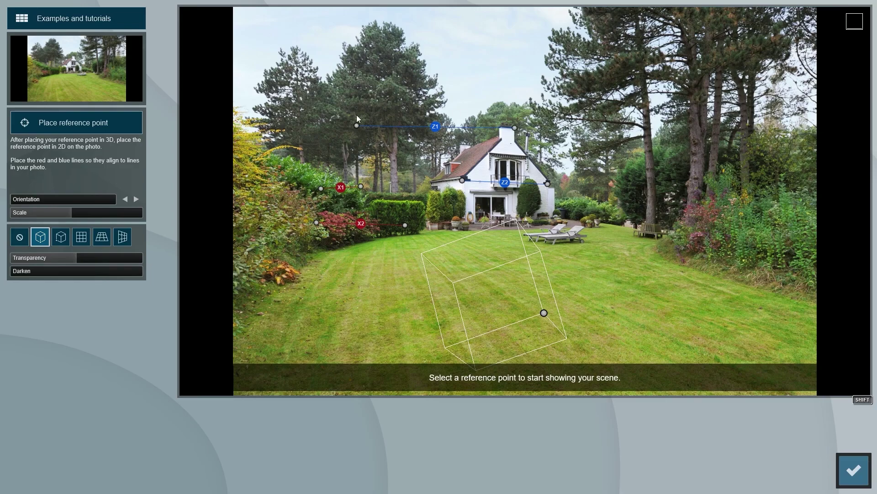
left_click_drag(357, 126, 504, 131)
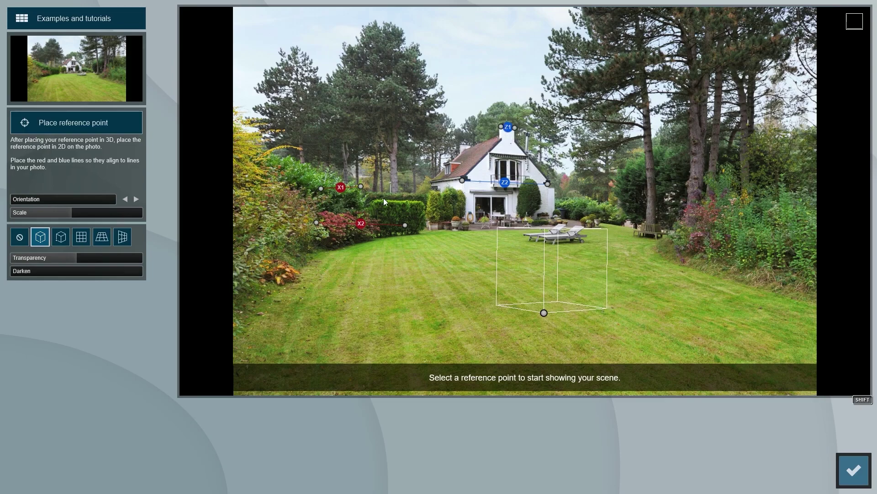
- Set the X1 and X2 lines along the roof peak and eaves, and stretch Z1 far right
left_click_drag(361, 187, 499, 135)
left_click_drag(320, 188, 463, 150)
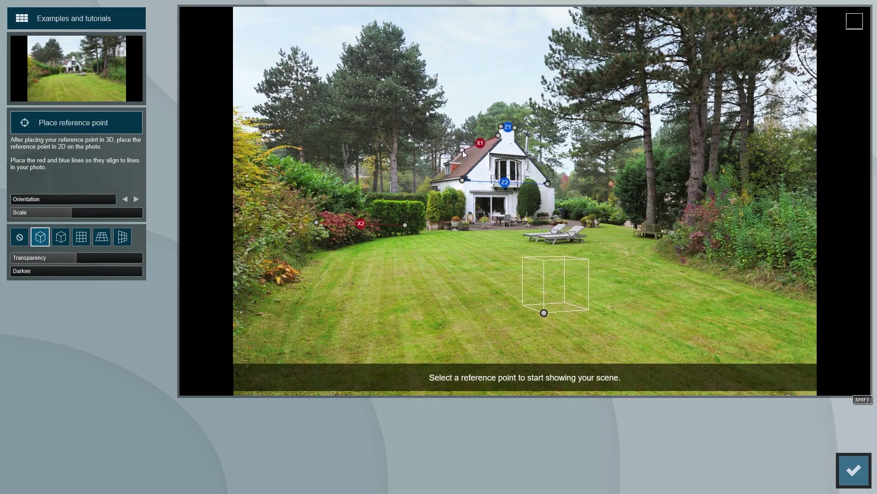
left_click_drag(406, 223, 463, 178)
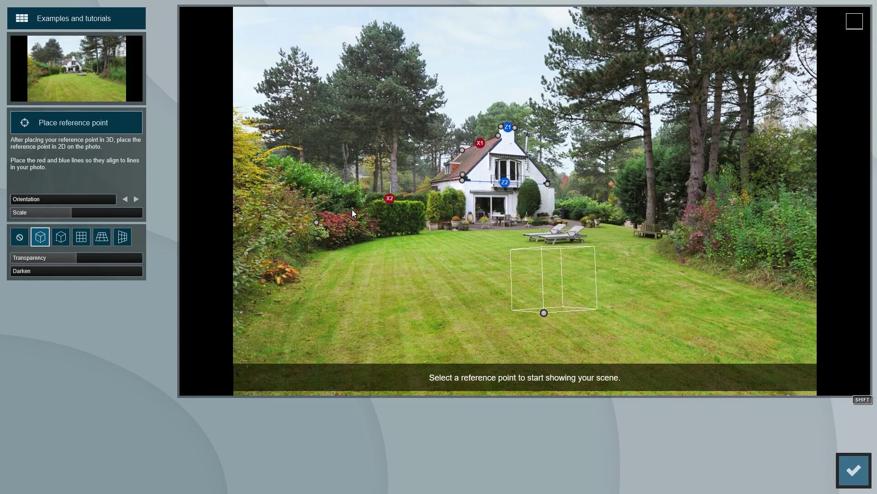
left_click_drag(316, 222, 432, 180)
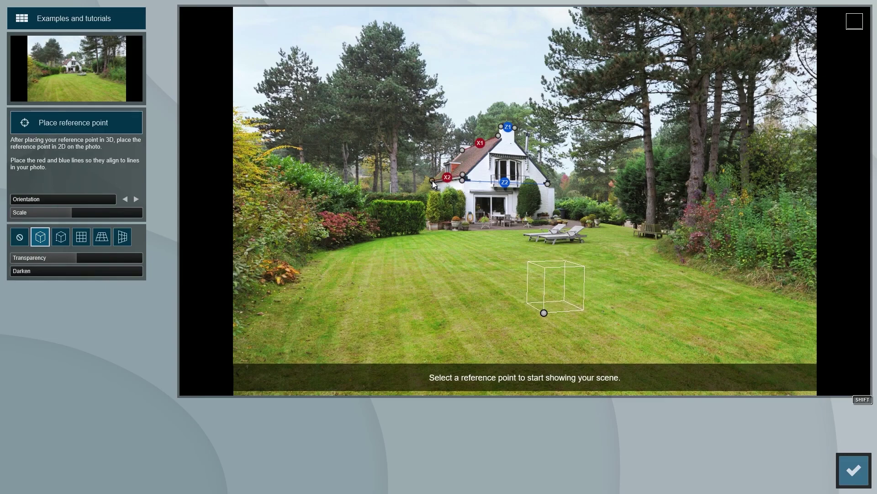
left_click_drag(432, 180, 219, 214)
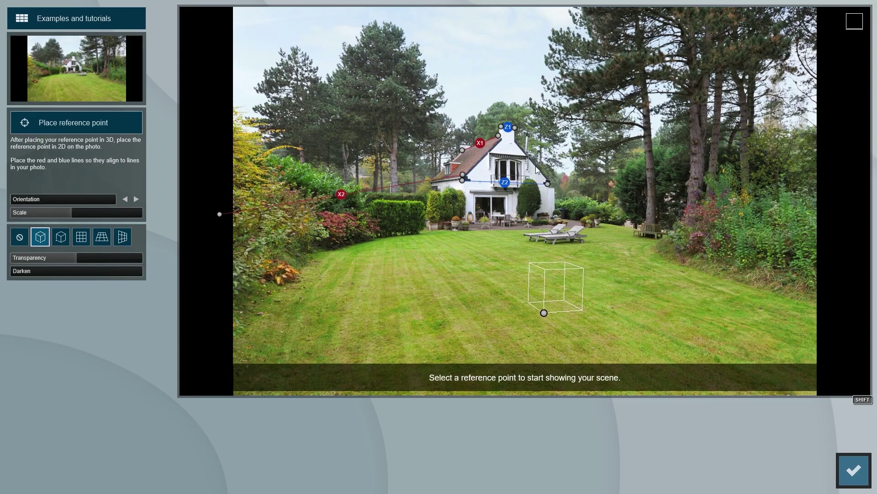
left_click_drag(515, 128, 785, 152)
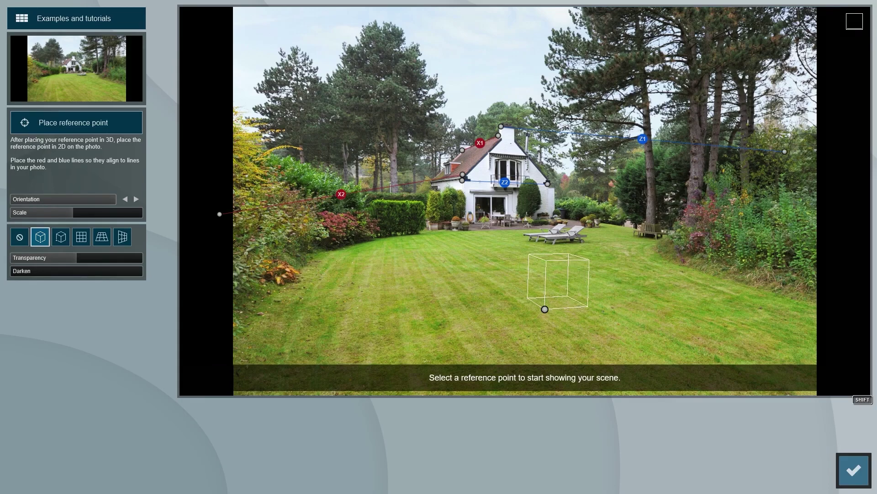
- Try the YZ, ground and vertical helper grids, then place the cube guide near the loungers
left_click(83, 237)
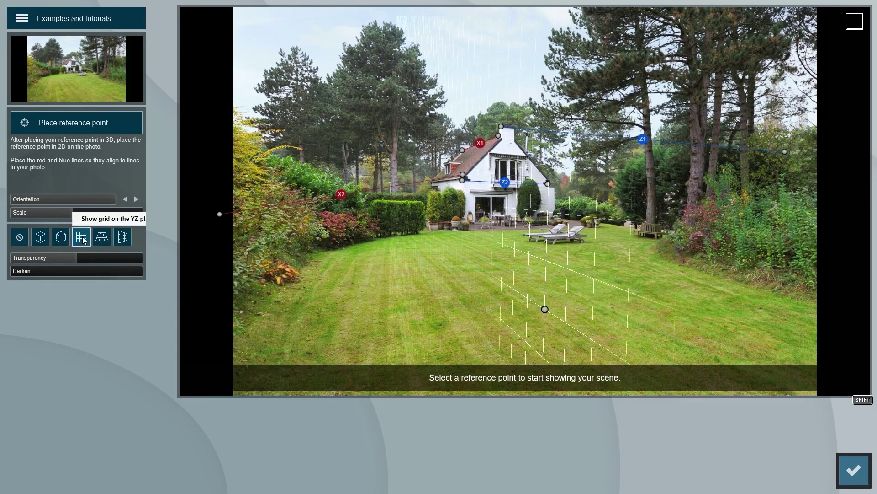
left_click(101, 239)
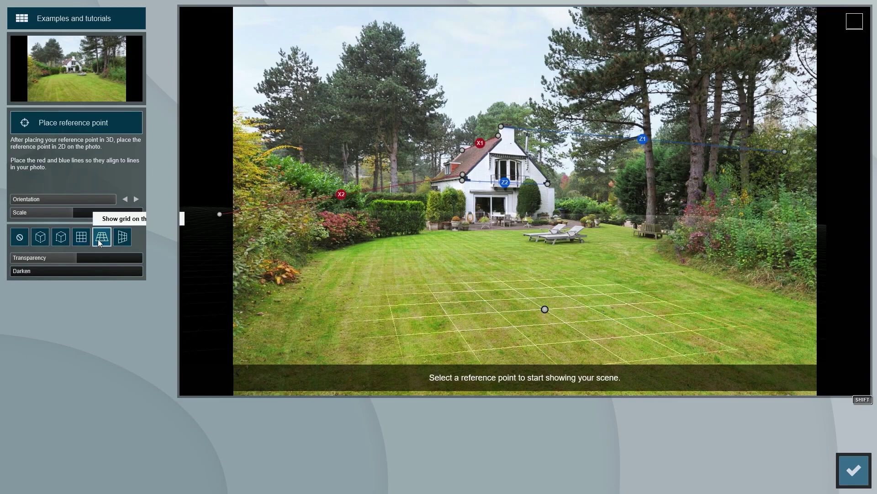
left_click(122, 238)
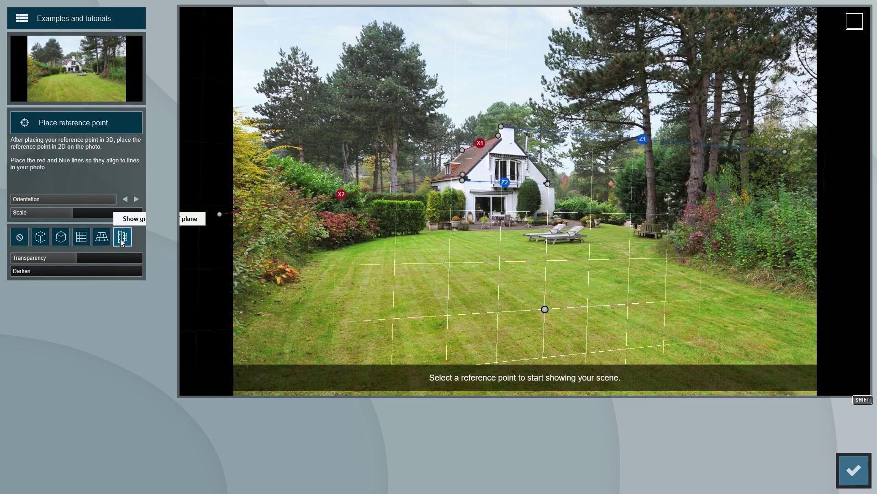
left_click(20, 238)
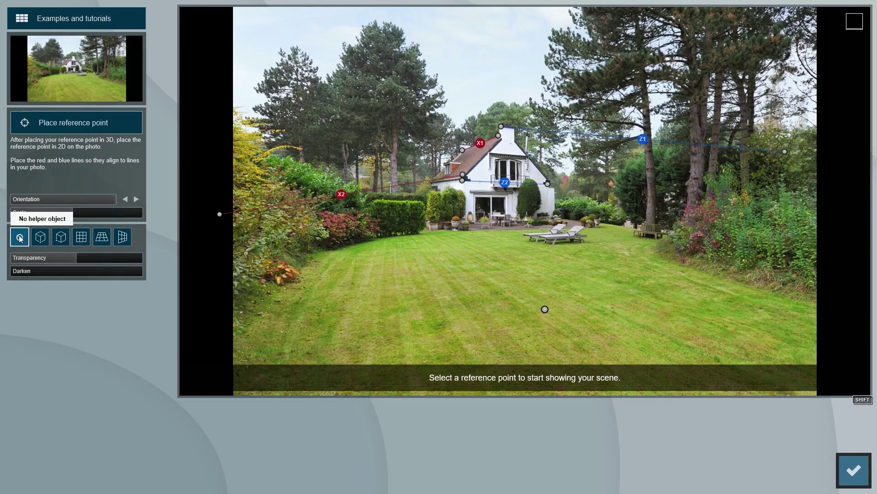
left_click(40, 237)
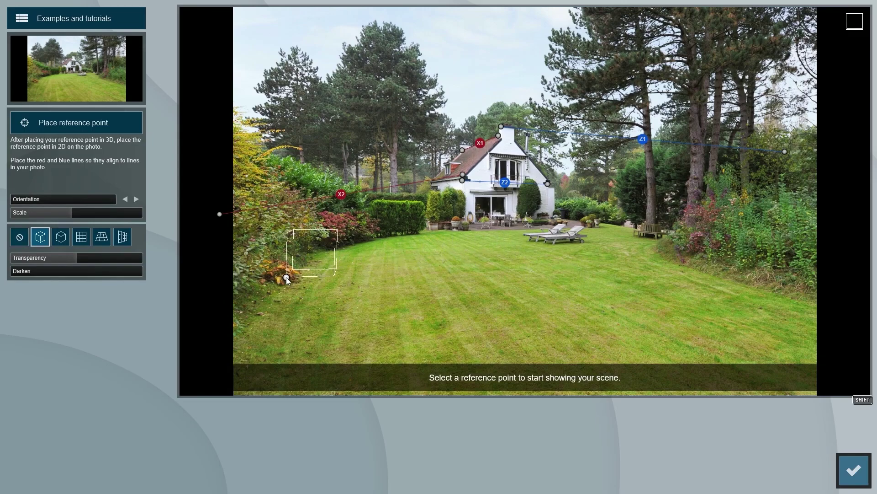
left_click(575, 264)
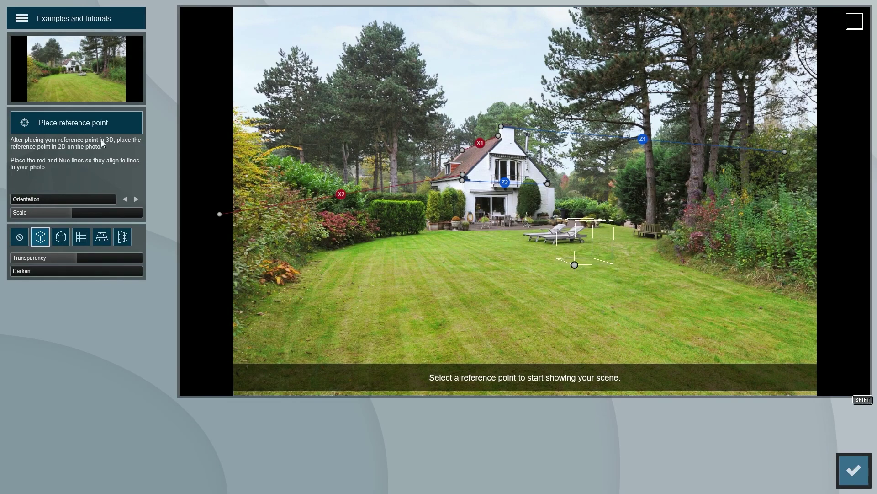
- Place the reference point at the deck corner, anchor the model at the hedge, and scale it to 0.35x
left_click(69, 124)
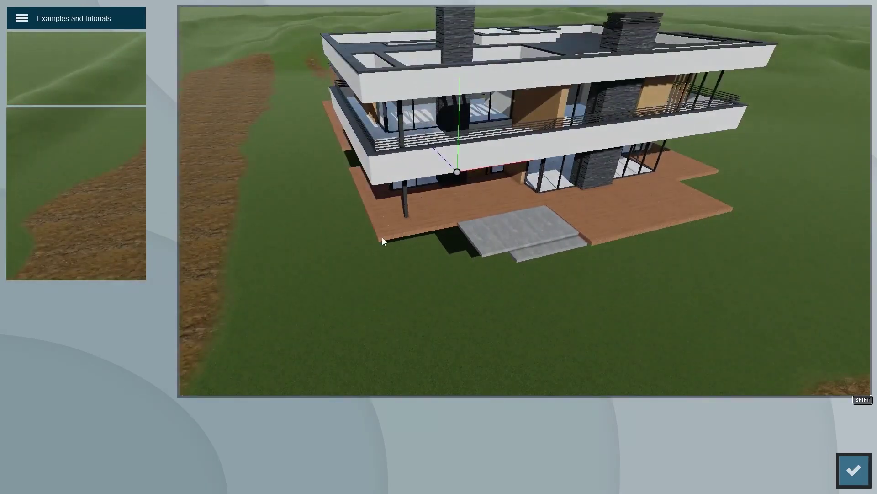
left_click(380, 237)
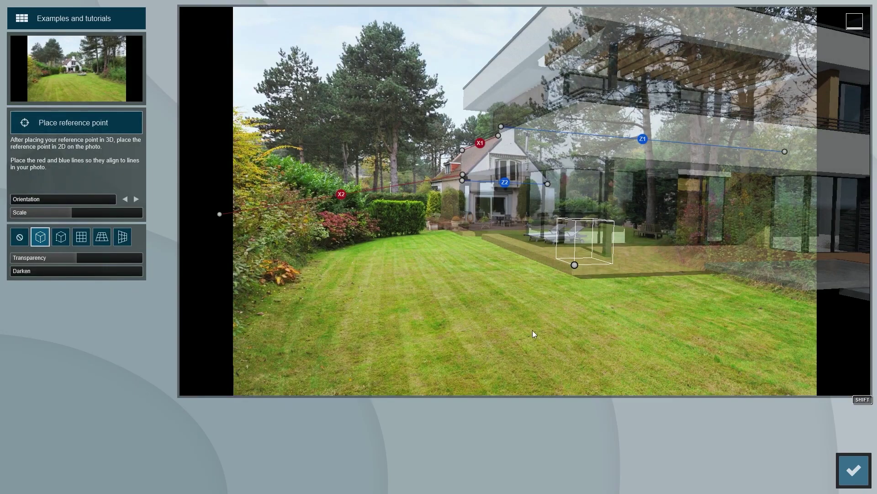
left_click_drag(575, 265, 374, 239)
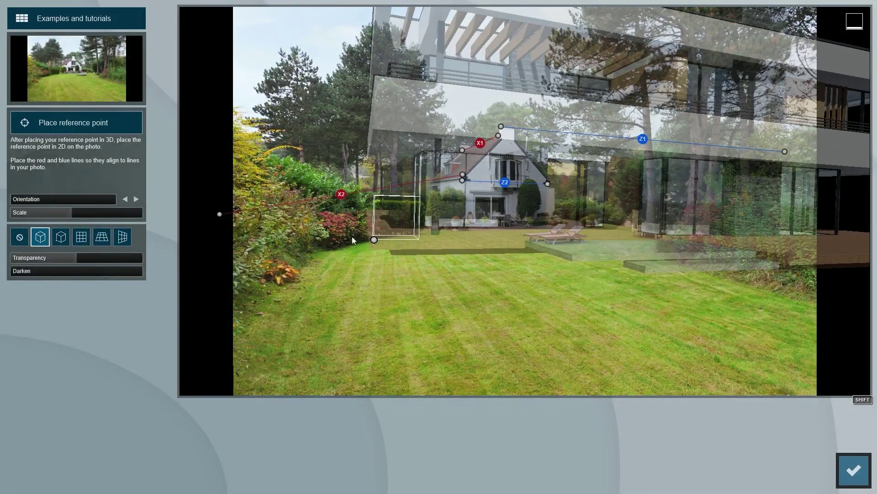
left_click_drag(72, 213, 9, 224)
left_click_drag(376, 238, 352, 231)
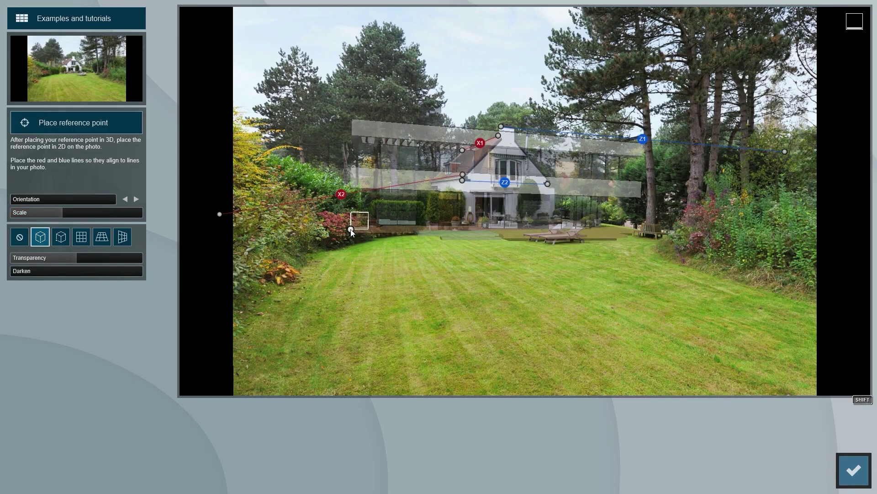
left_click_drag(59, 213, 12, 220)
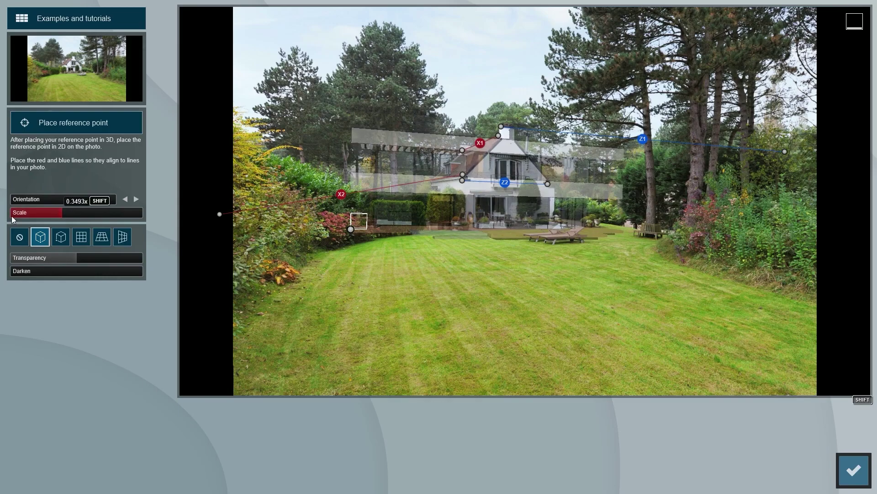
left_click_drag(350, 229, 371, 230)
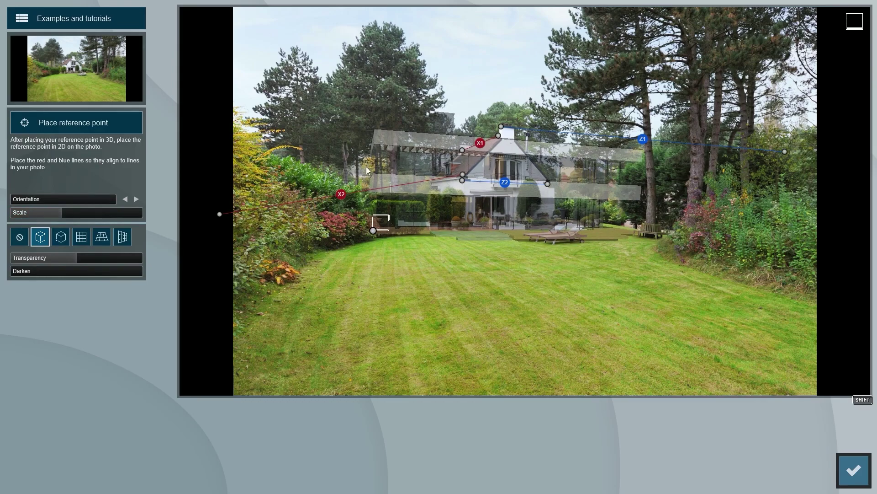
- Rotate the house model to 271.2° and set its transparency to 100% opaque
mouse_move(34, 203)
left_click_drag(16, 201, 118, 203)
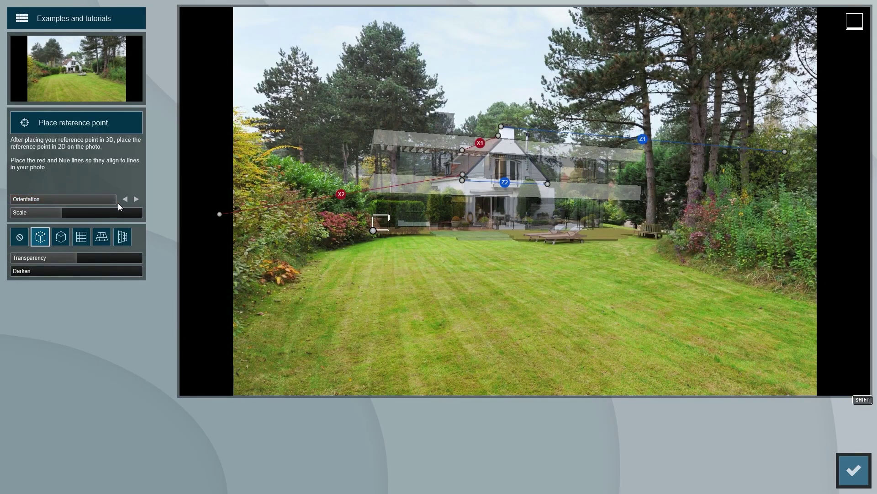
mouse_move(88, 263)
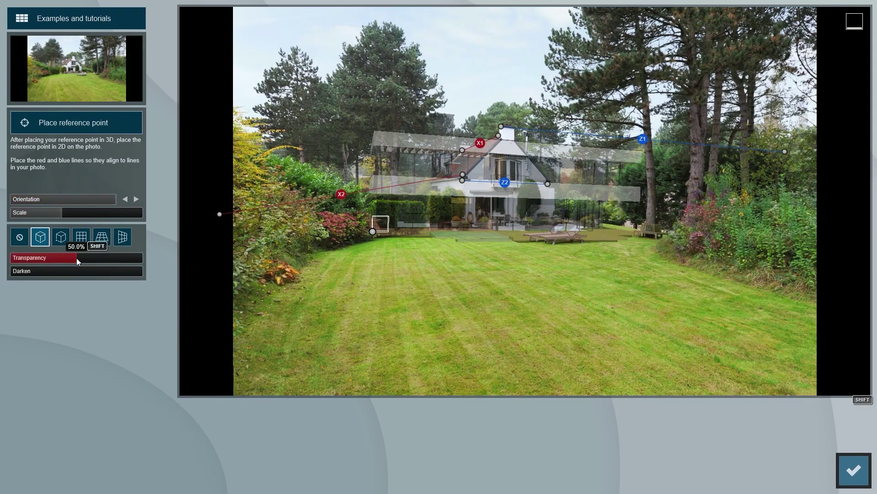
left_click_drag(77, 258, 180, 263)
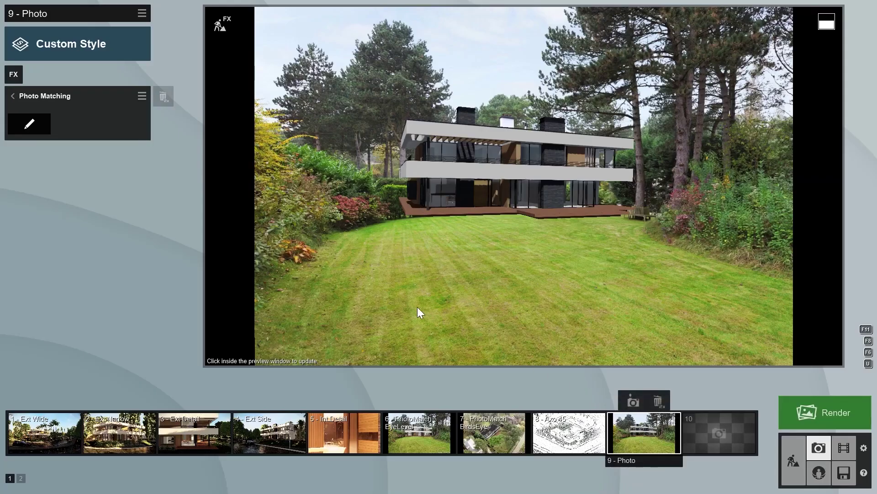
- Finish Photo Matching editing and bring up the list of photo effects
left_click(14, 95)
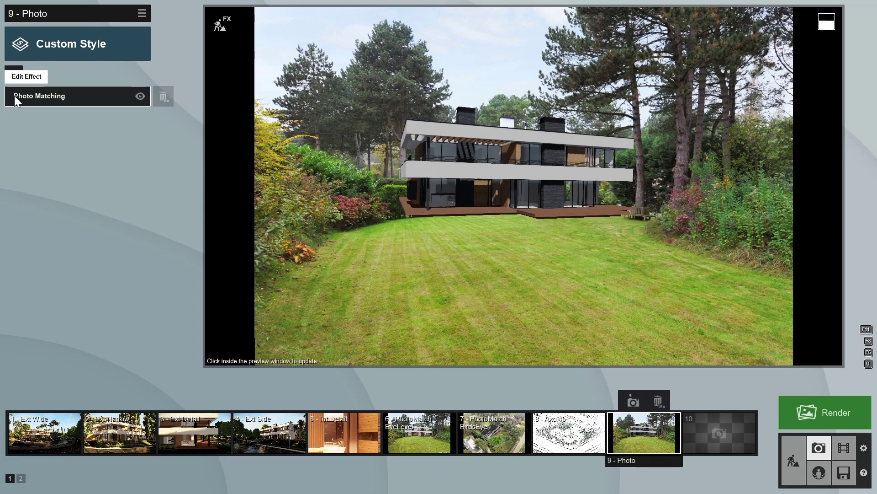
left_click(14, 75)
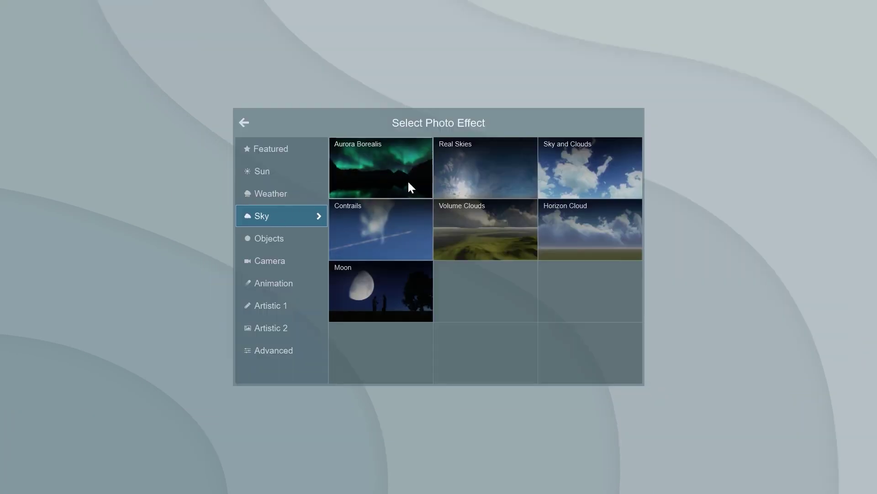
- Add a Real Skies overcast sky to the photo and rotate its heading to about 180°
left_click(471, 163)
left_click(41, 121)
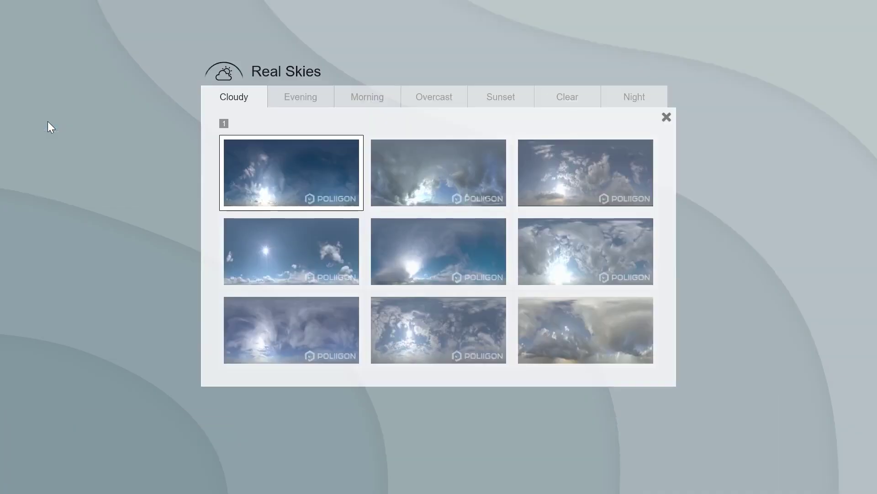
left_click(416, 102)
left_click(584, 172)
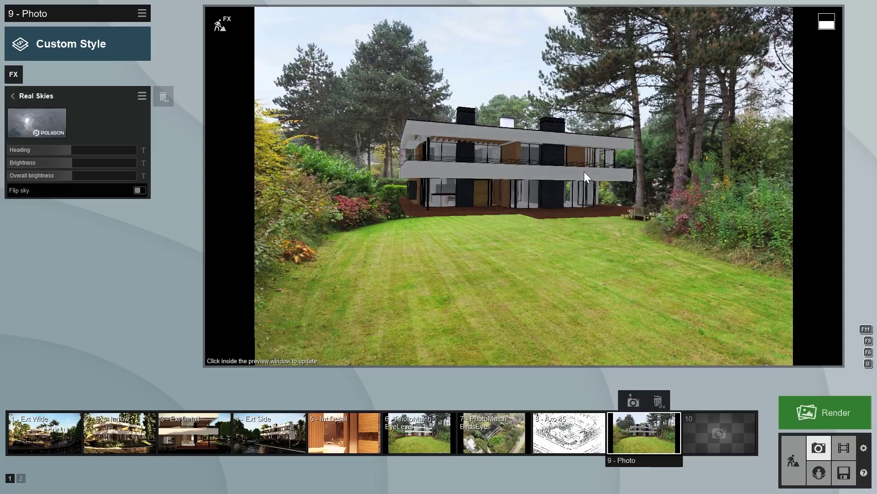
left_click_drag(76, 151, 5, 157)
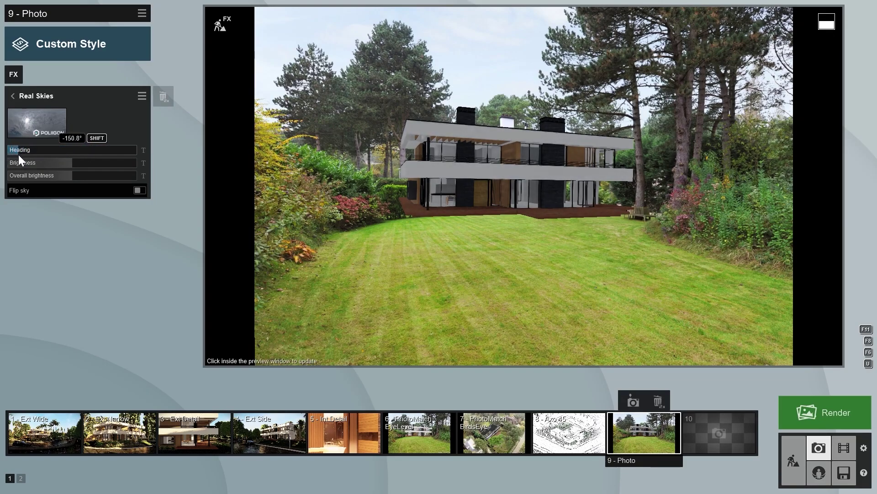
left_click(12, 75)
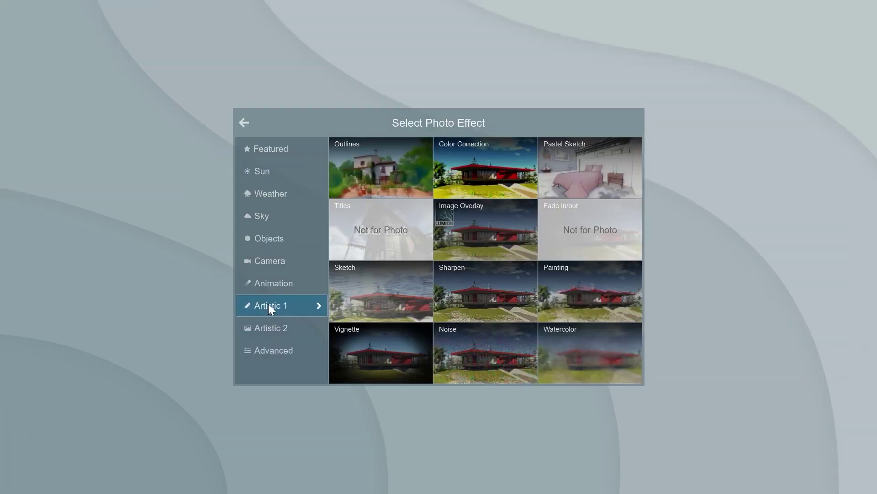
- Add Color Correction with Limit high lowered to about 0.2, then return to the 3D build view
left_click(469, 168)
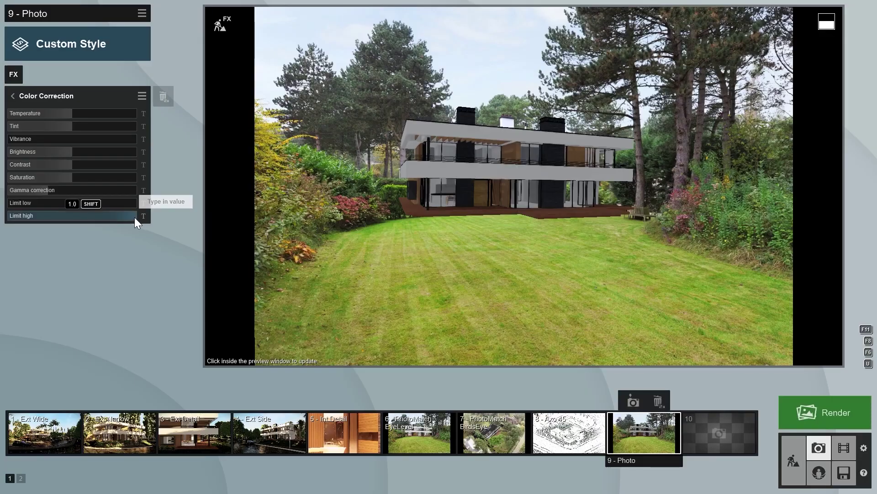
left_click_drag(135, 217, 94, 215)
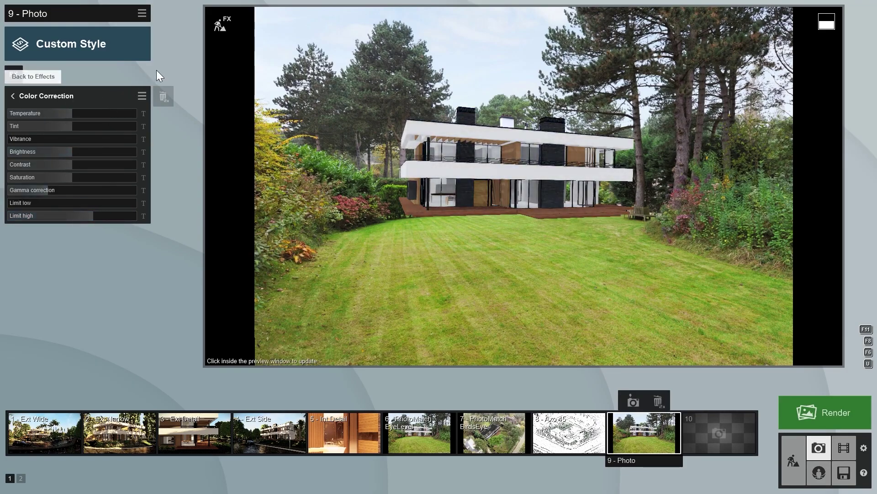
left_click(219, 26)
left_click(218, 26)
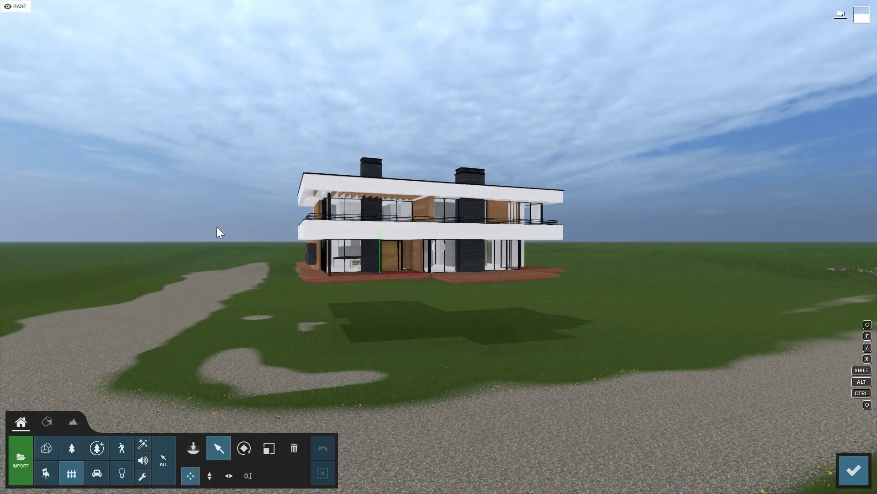
- Search the Nature library for 'scot' and place a Scots pine behind the house
left_click(72, 448)
type("s")
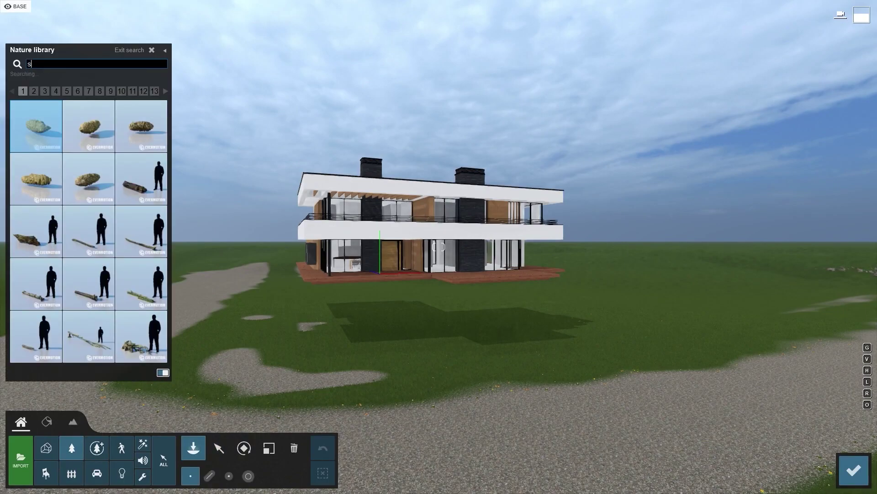
type("cot")
mouse_move(85, 178)
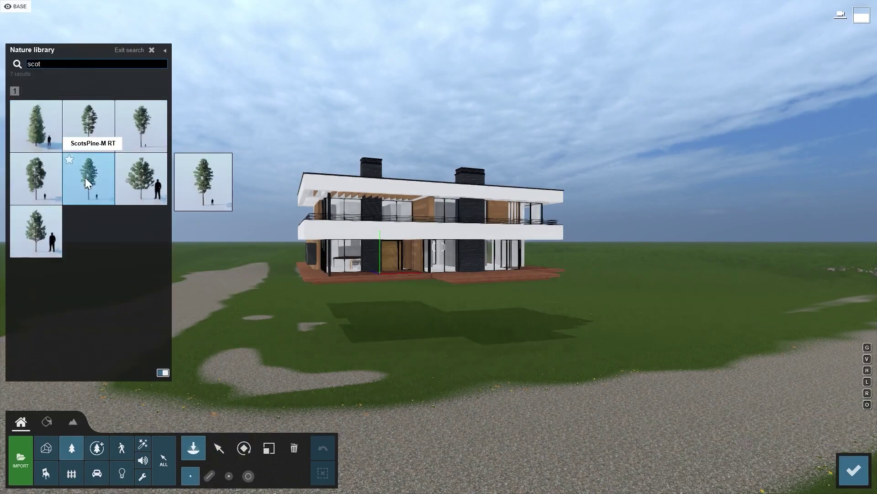
left_click(86, 177)
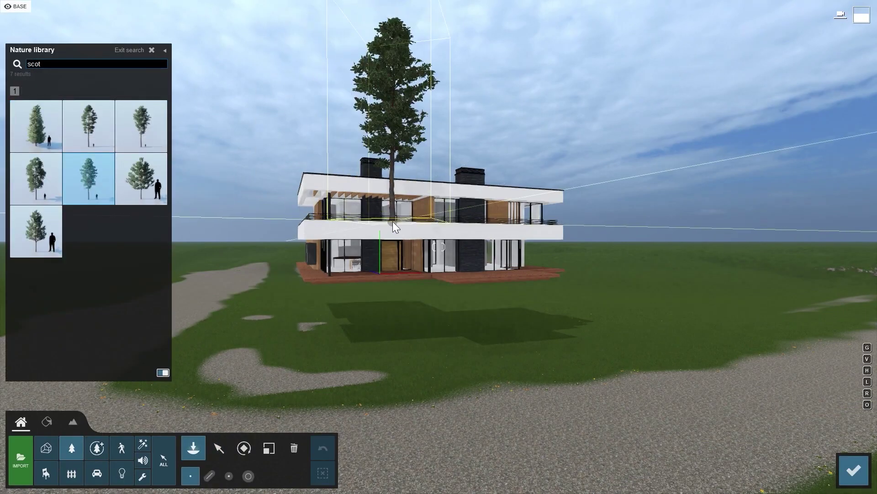
left_click(393, 221)
right_click_drag(393, 221, 393, 293)
left_click_drag(396, 225, 457, 79)
right_click_drag(457, 79, 457, 18)
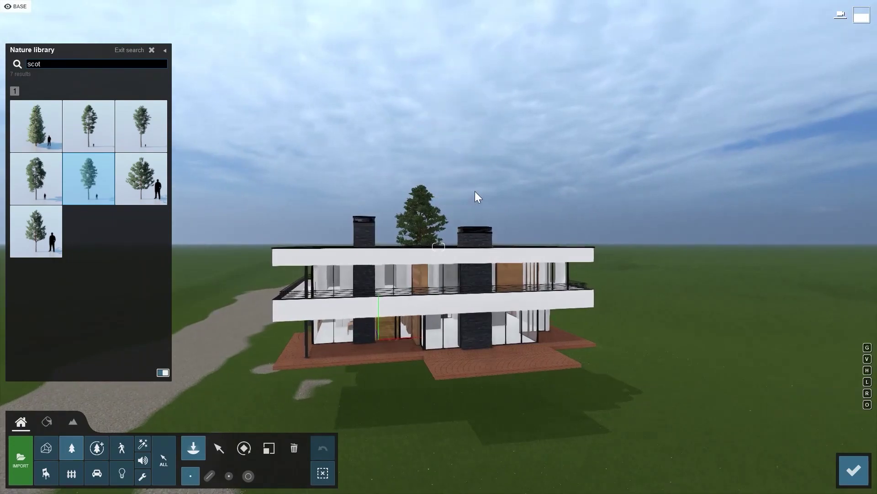
left_click(219, 448)
- Check the pine in the photo-matched image, reselect it in the scene, and return to Photo mode
left_click(854, 467)
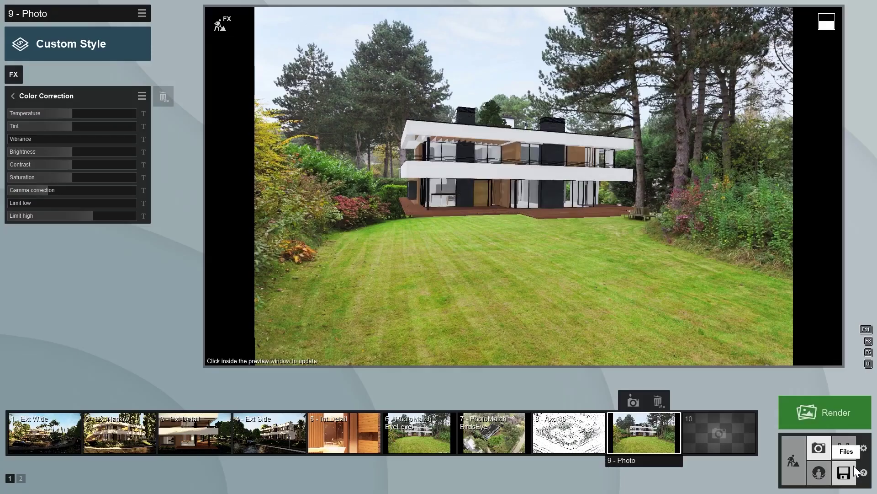
left_click(220, 25)
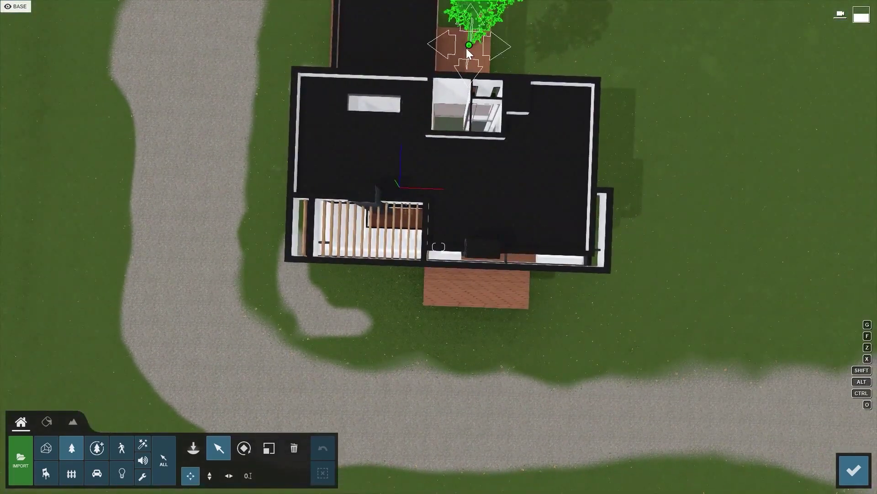
left_click(470, 47)
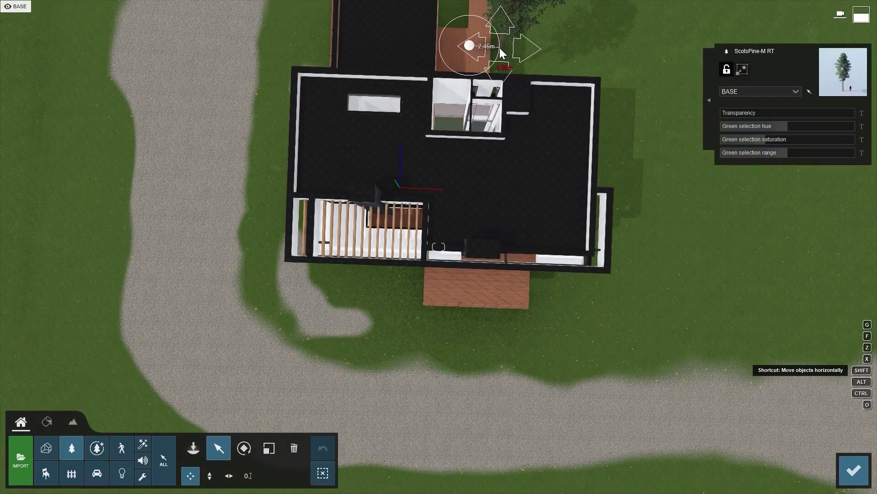
left_click(853, 468)
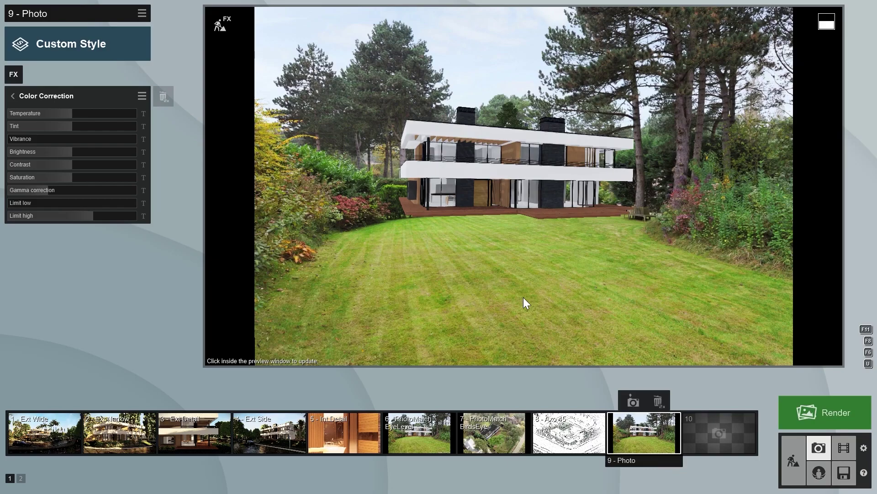
- Render the photo at Desktop 1920x1080 and save it as the JPG 'Photomat'
left_click(824, 406)
left_click(432, 375)
type("Photoma")
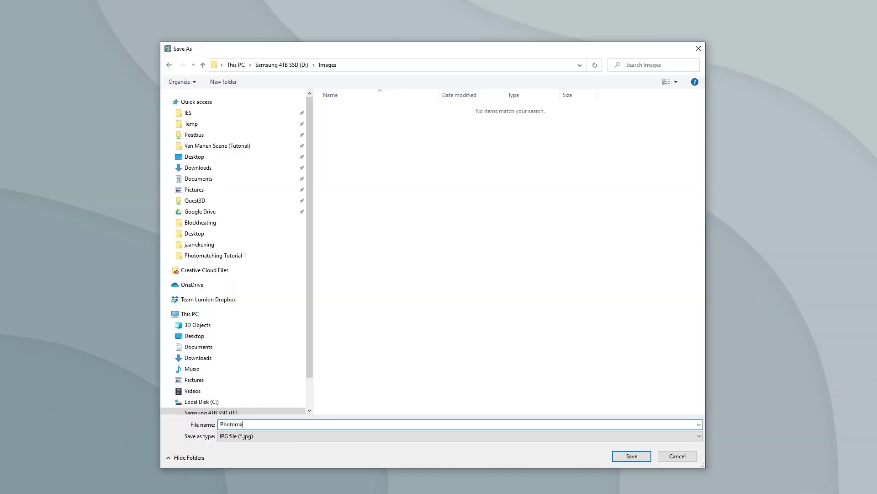
type("t")
key("Return")
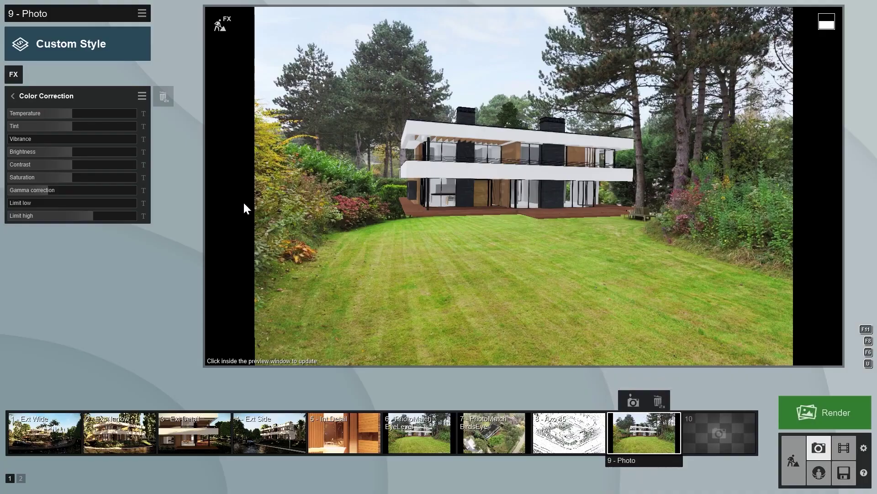
- Add a Layer Visibility effect from the Objects photo effects
left_click(13, 95)
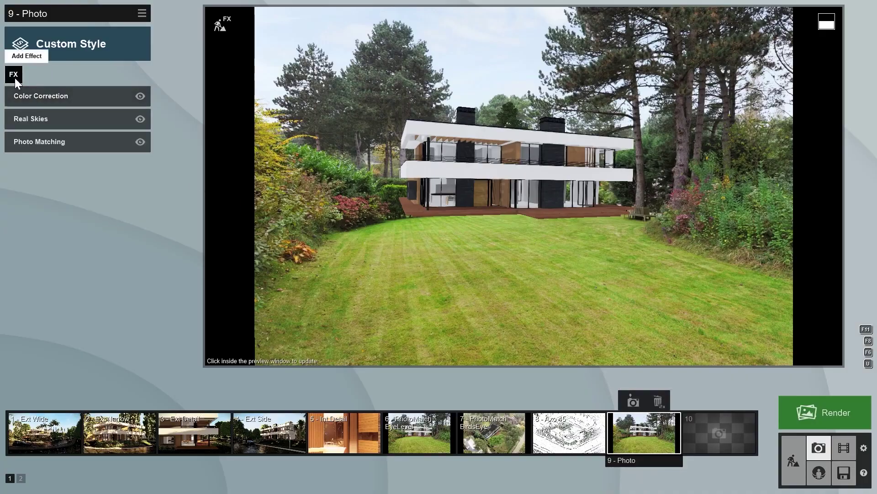
left_click(14, 75)
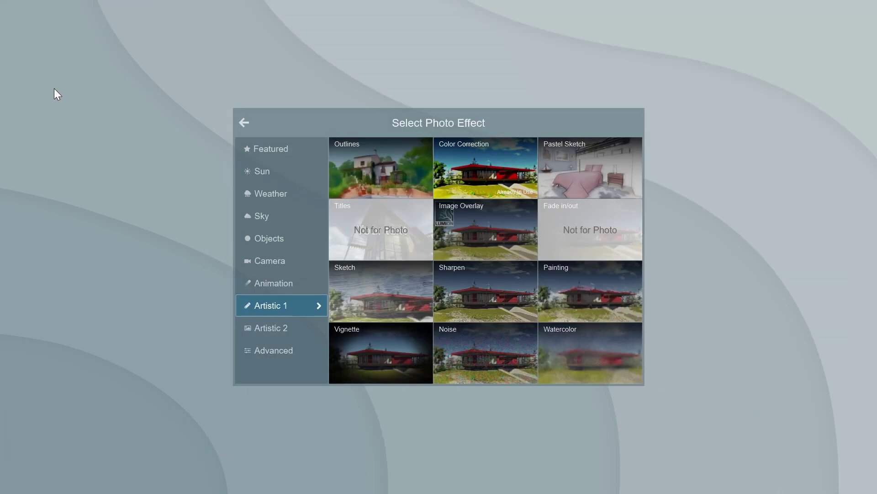
left_click(268, 237)
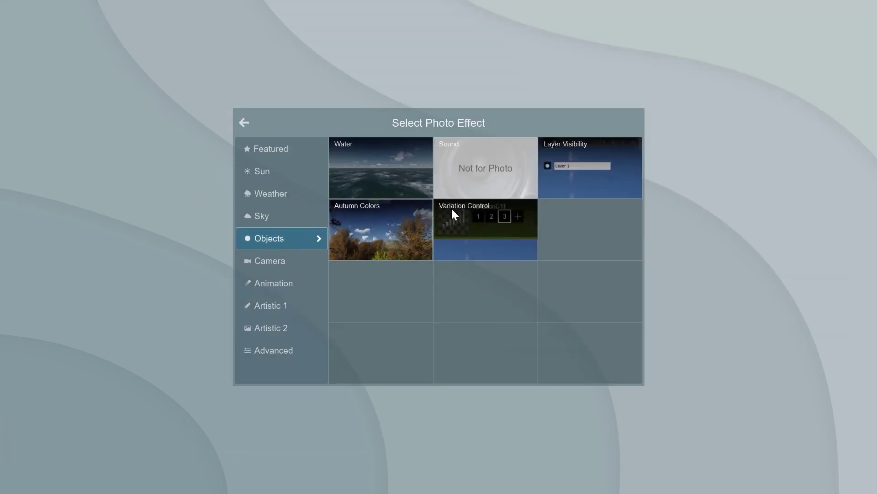
left_click(585, 173)
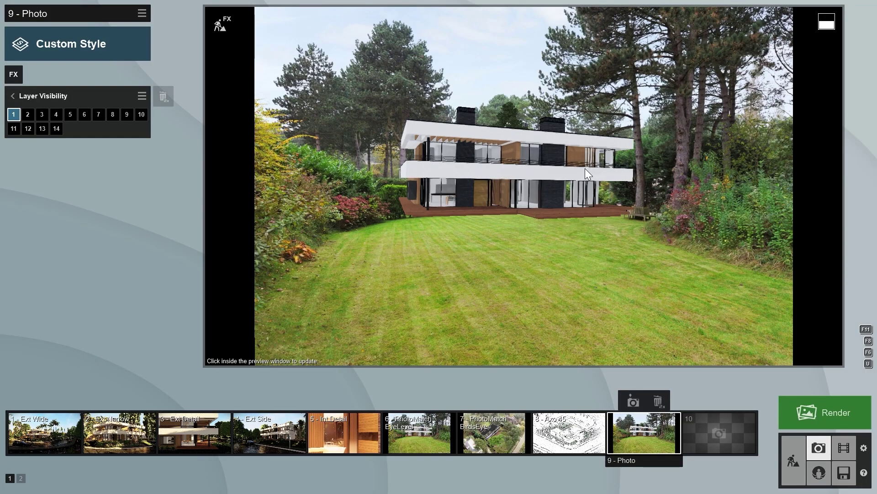
- Preview layers 2, 3 and 4, then hide them again so only layer 1 shows
left_click(29, 112)
left_click(38, 113)
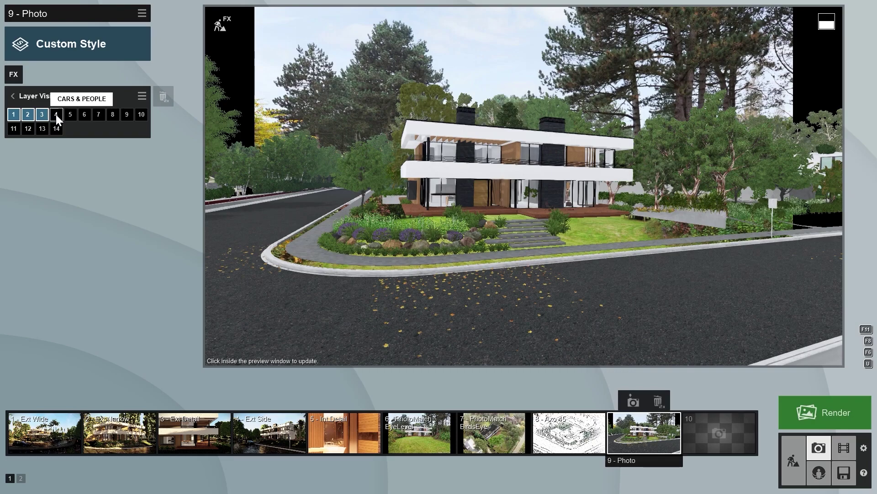
left_click(56, 114)
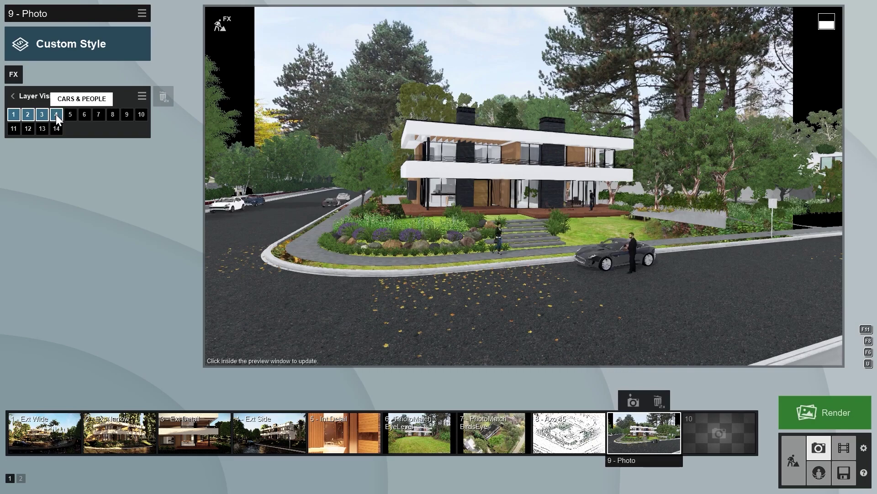
left_click(56, 115)
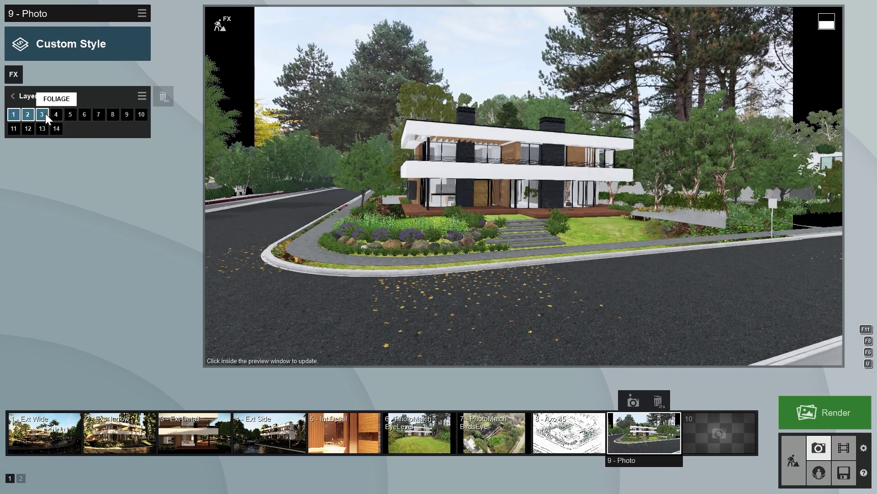
left_click(40, 117)
left_click(28, 116)
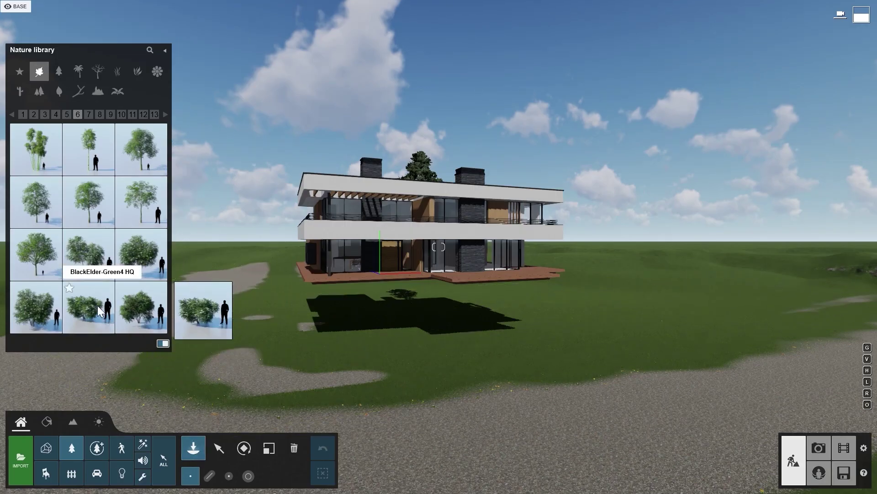
- Place a Black Elder shrub beside the house and apply the Overcast style to the photo
left_click(295, 284)
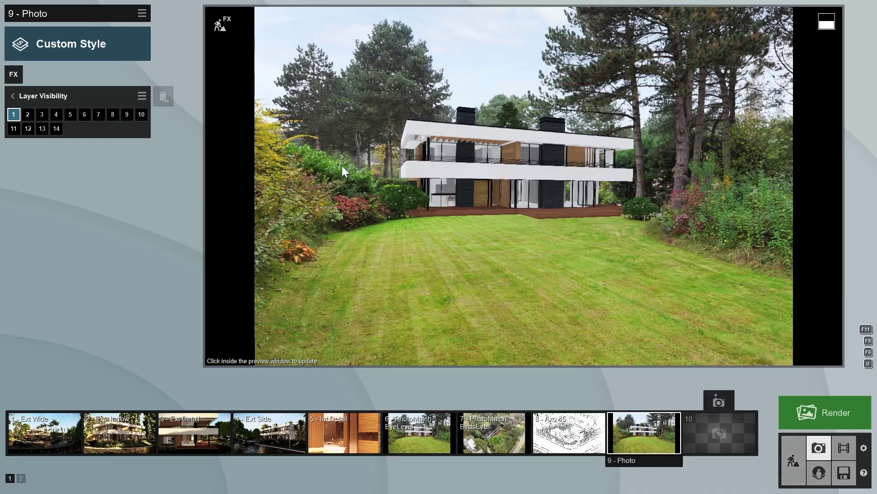
left_click(82, 41)
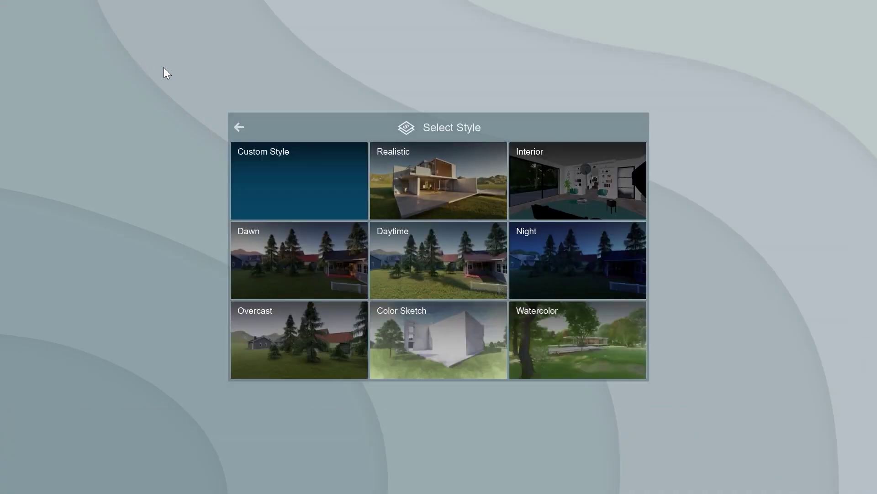
left_click(273, 330)
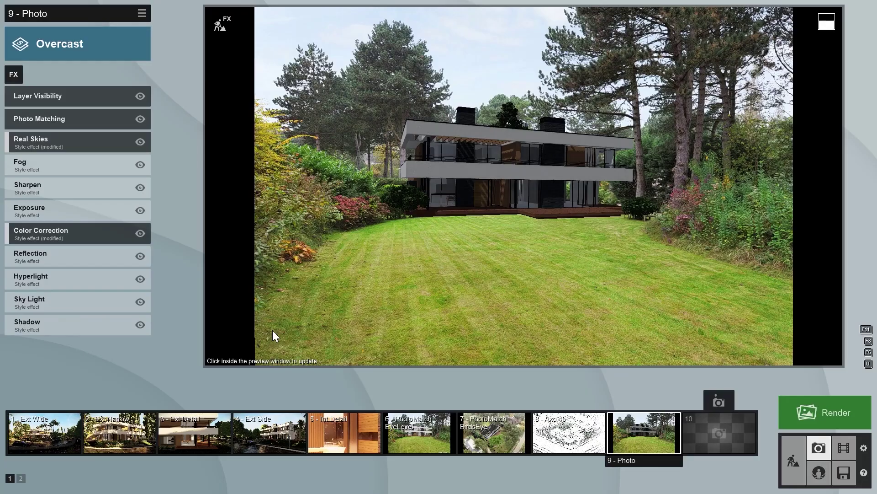
left_click(505, 181)
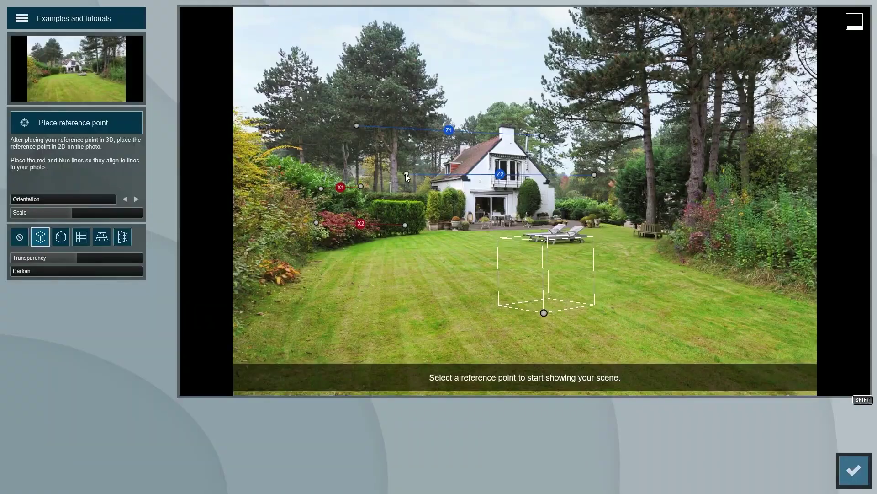
- Align the Photo Matching reference line and points with the photo and enlarge the trees to about 3.8 m
left_click_drag(530, 135, 503, 131)
left_click_drag(72, 212, 62, 212)
left_click_drag(374, 239, 352, 237)
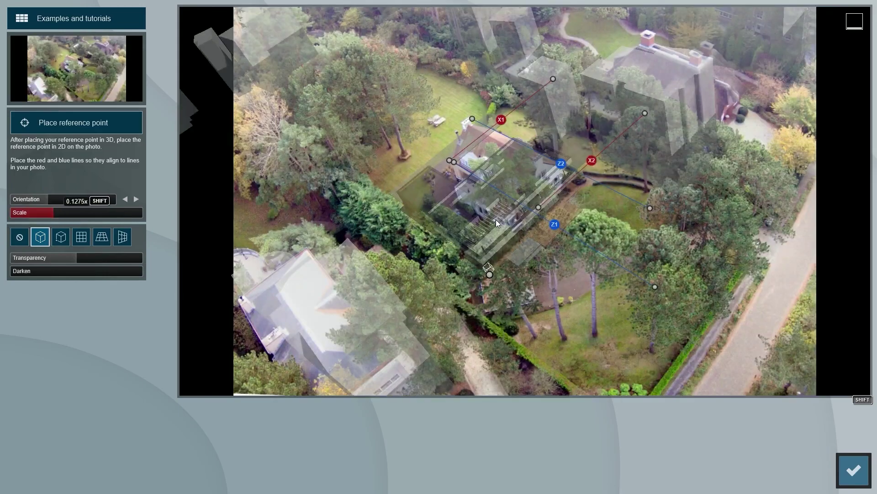
left_click_drag(490, 274, 468, 290)
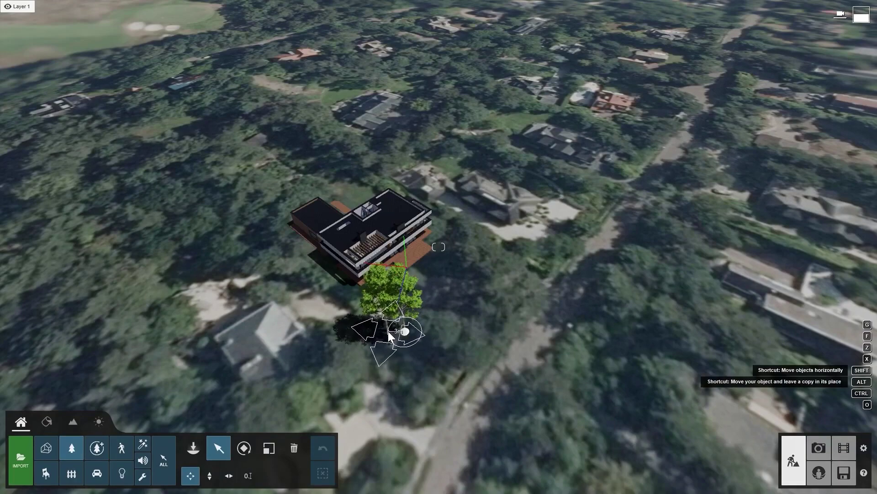
left_click_drag(388, 331, 430, 329)
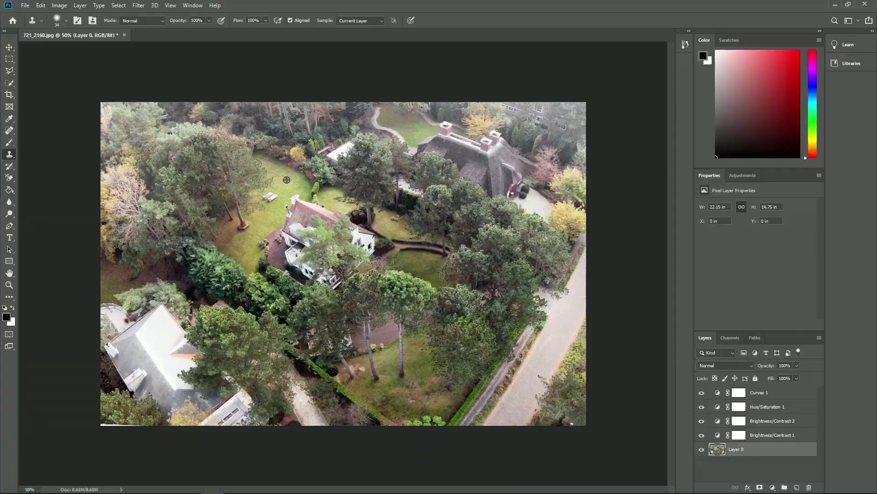
- In Photoshop, clone lawn texture, lasso the pine trunk and fill it into the Render layer mask
mouse_move(293, 197)
left_mouse_down()
mouse_move(304, 204)
mouse_move(287, 218)
left_mouse_up()
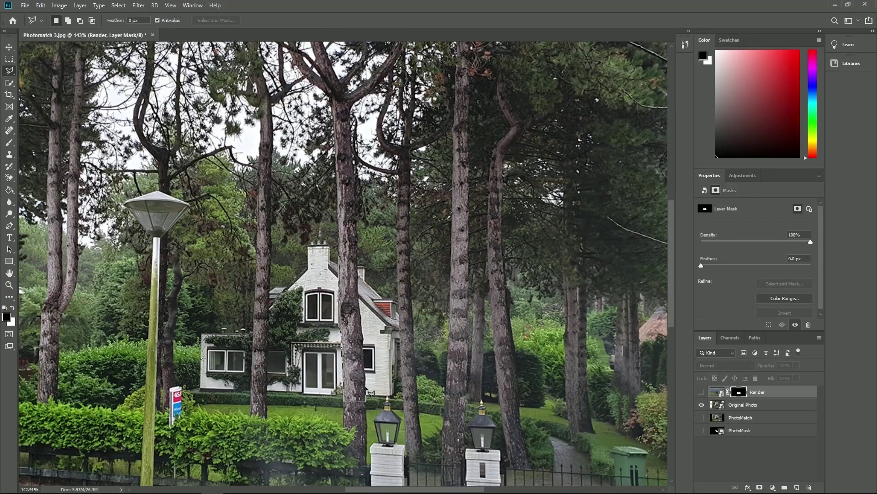
left_click(366, 365)
left_click(364, 341)
left_click(361, 320)
left_click(359, 277)
left_click(358, 256)
left_click(339, 255)
left_click(701, 392)
key("g")
left_click(350, 303)
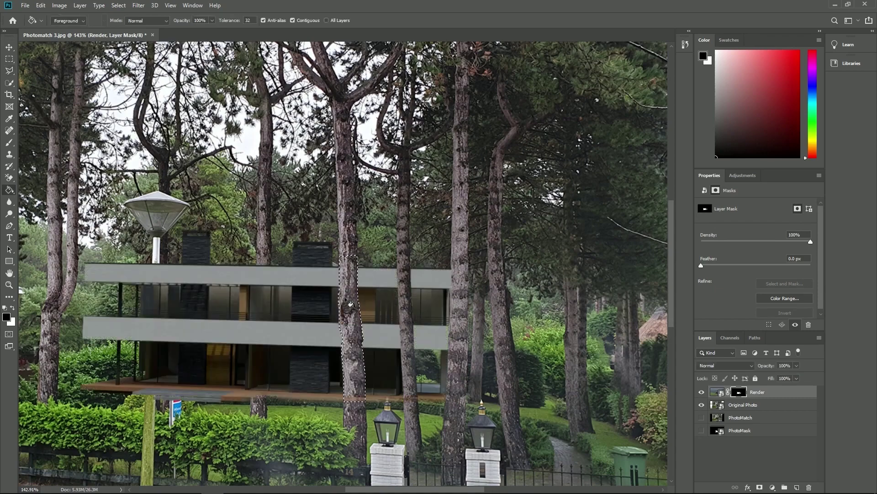